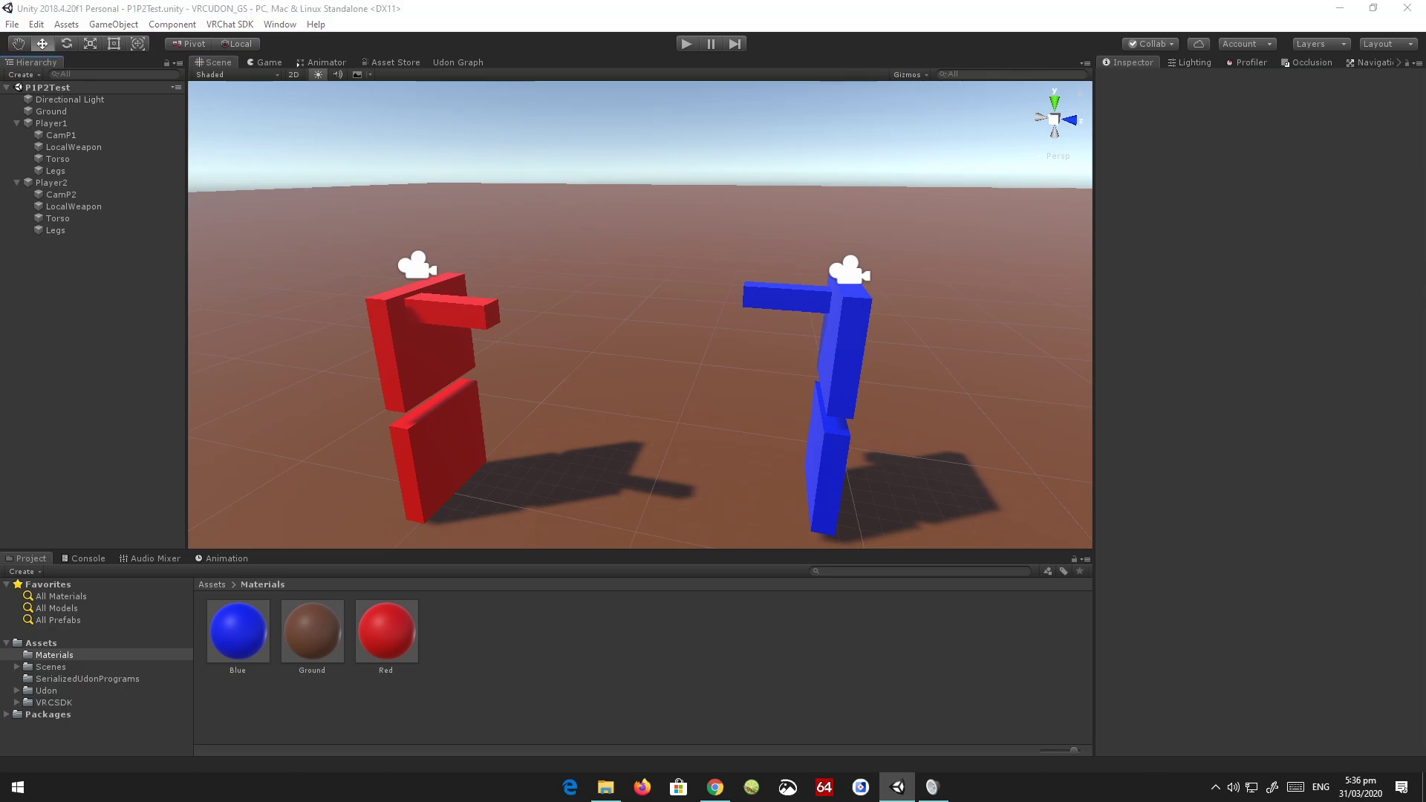
Examine the Player1 and Player2 groups and the red figure's torso, weapon, legs and camera objects
{"action": "middle_click_drag", "start_coordinate": [541, 219], "coordinate": [526, 220]}
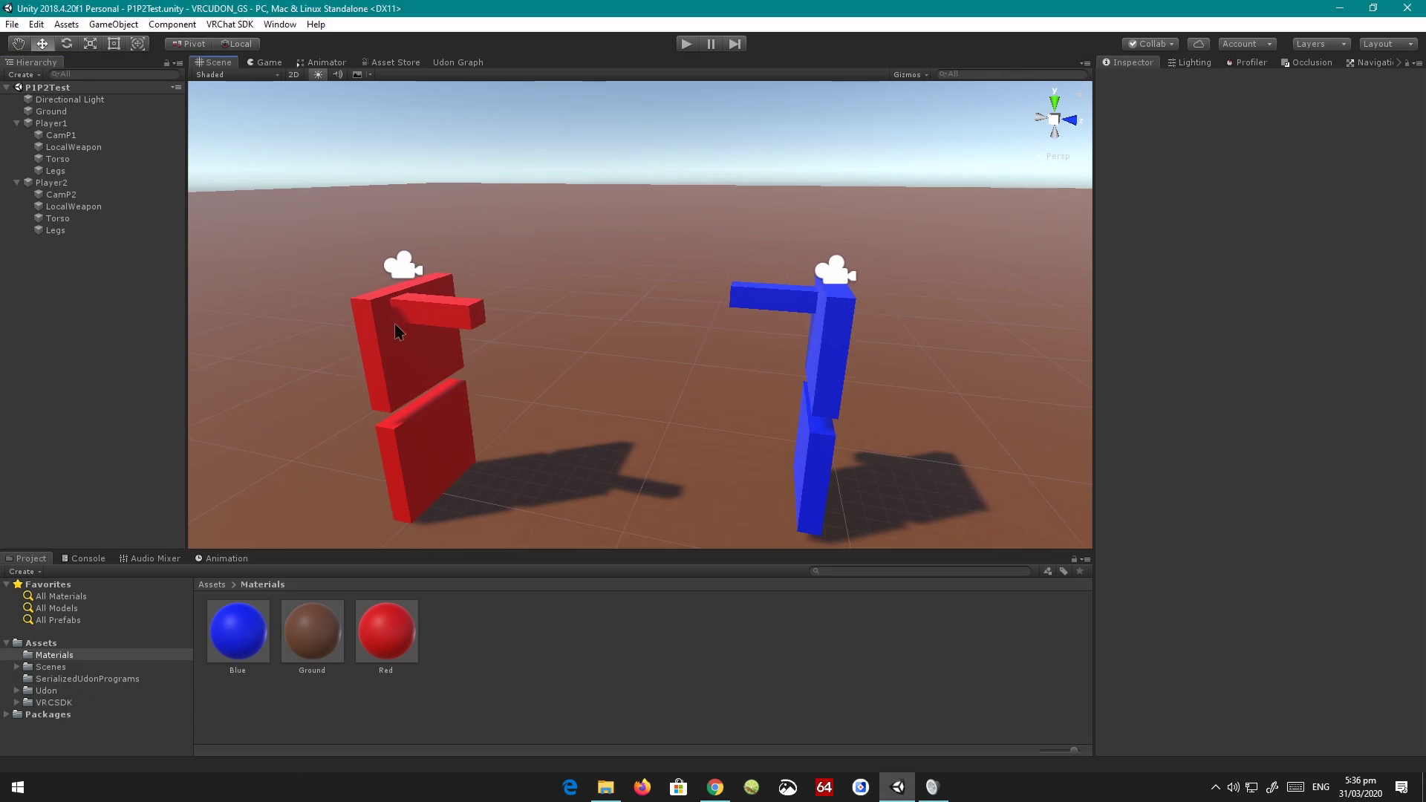
{"action": "left_click", "coordinate": [401, 330]}
{"action": "left_click", "coordinate": [445, 316]}
{"action": "left_click", "coordinate": [427, 423]}
{"action": "left_click", "coordinate": [415, 369]}
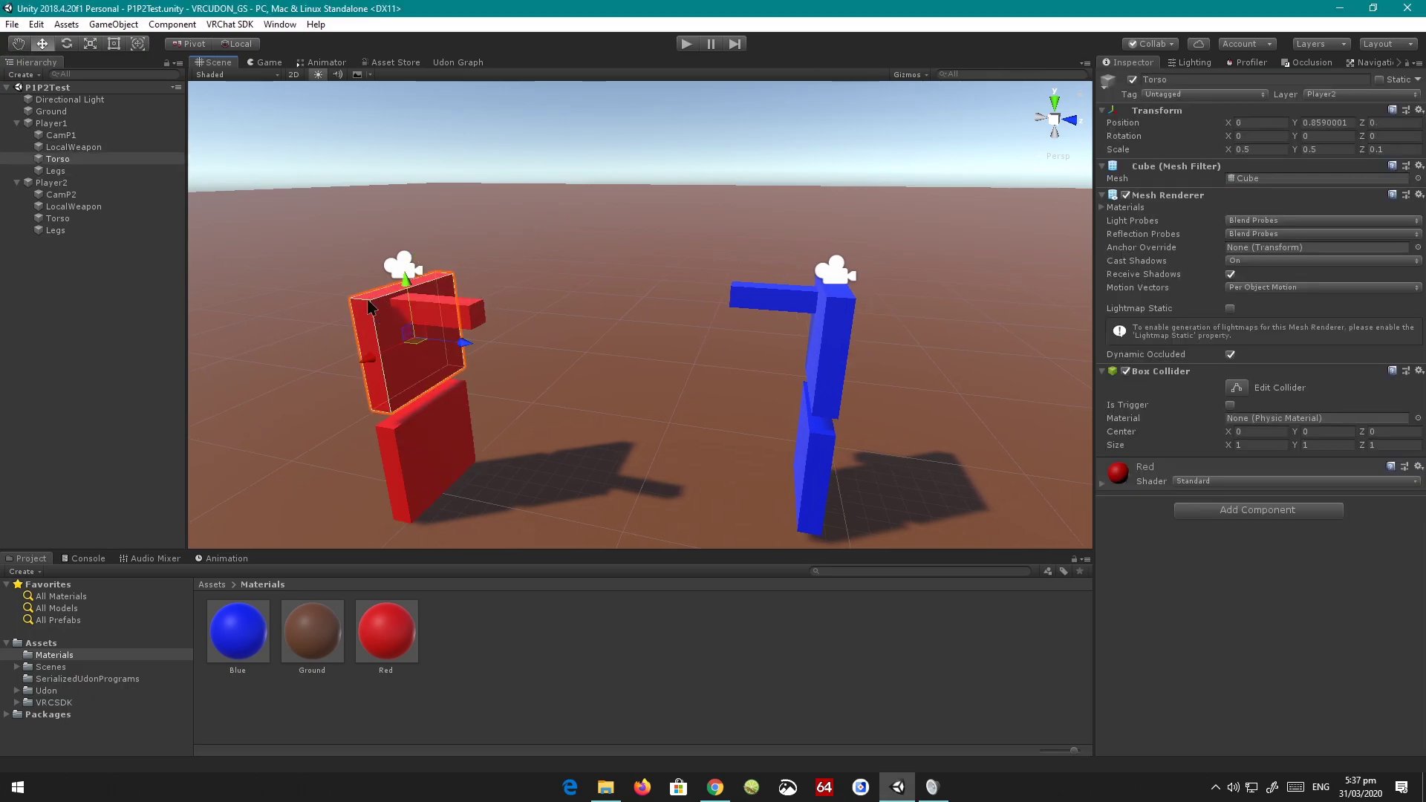
{"action": "left_click", "coordinate": [74, 146]}
{"action": "left_click", "coordinate": [67, 134]}
{"action": "left_click", "coordinate": [68, 123]}
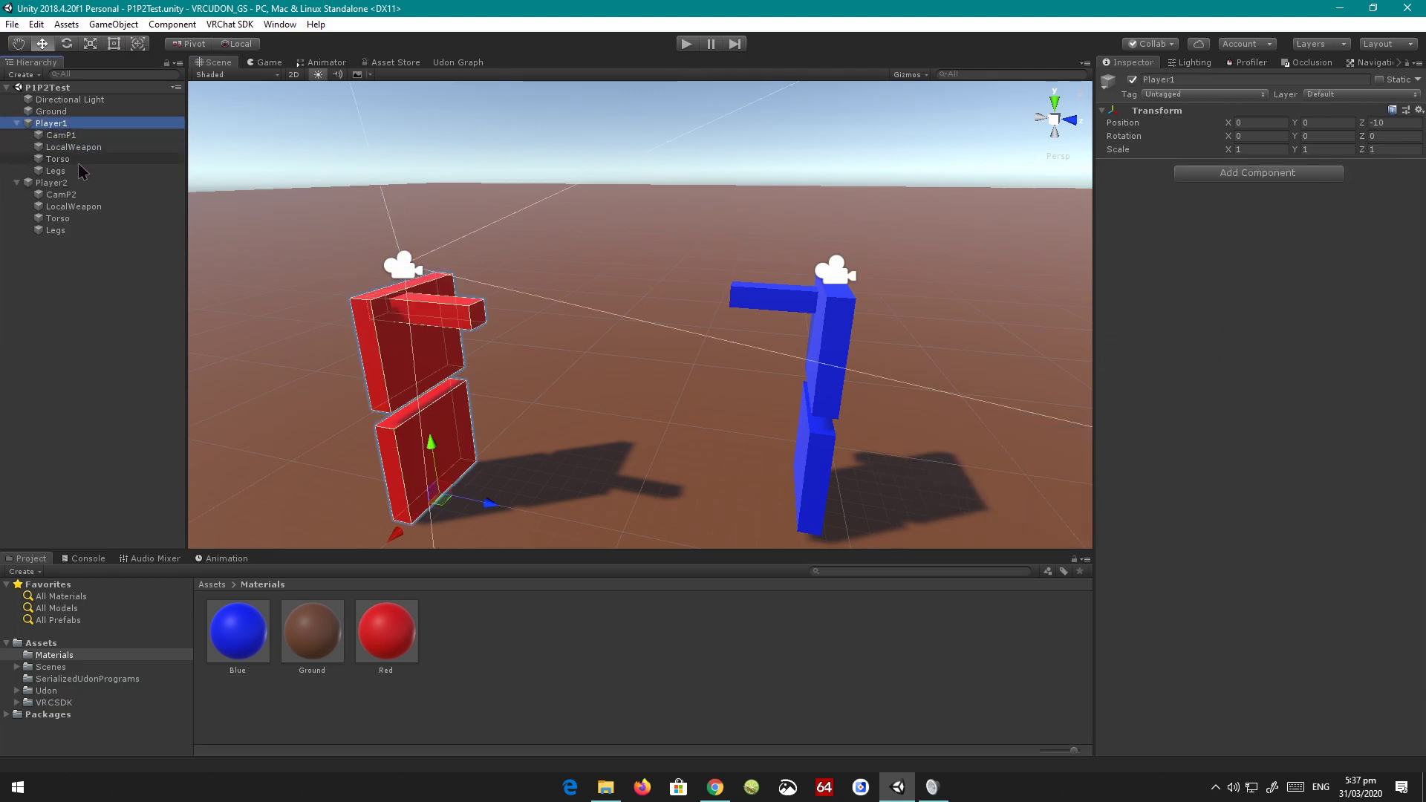
{"action": "left_click", "coordinate": [73, 183]}
{"action": "left_click", "coordinate": [383, 336]}
{"action": "left_click", "coordinate": [444, 311]}
{"action": "left_click", "coordinate": [417, 362]}
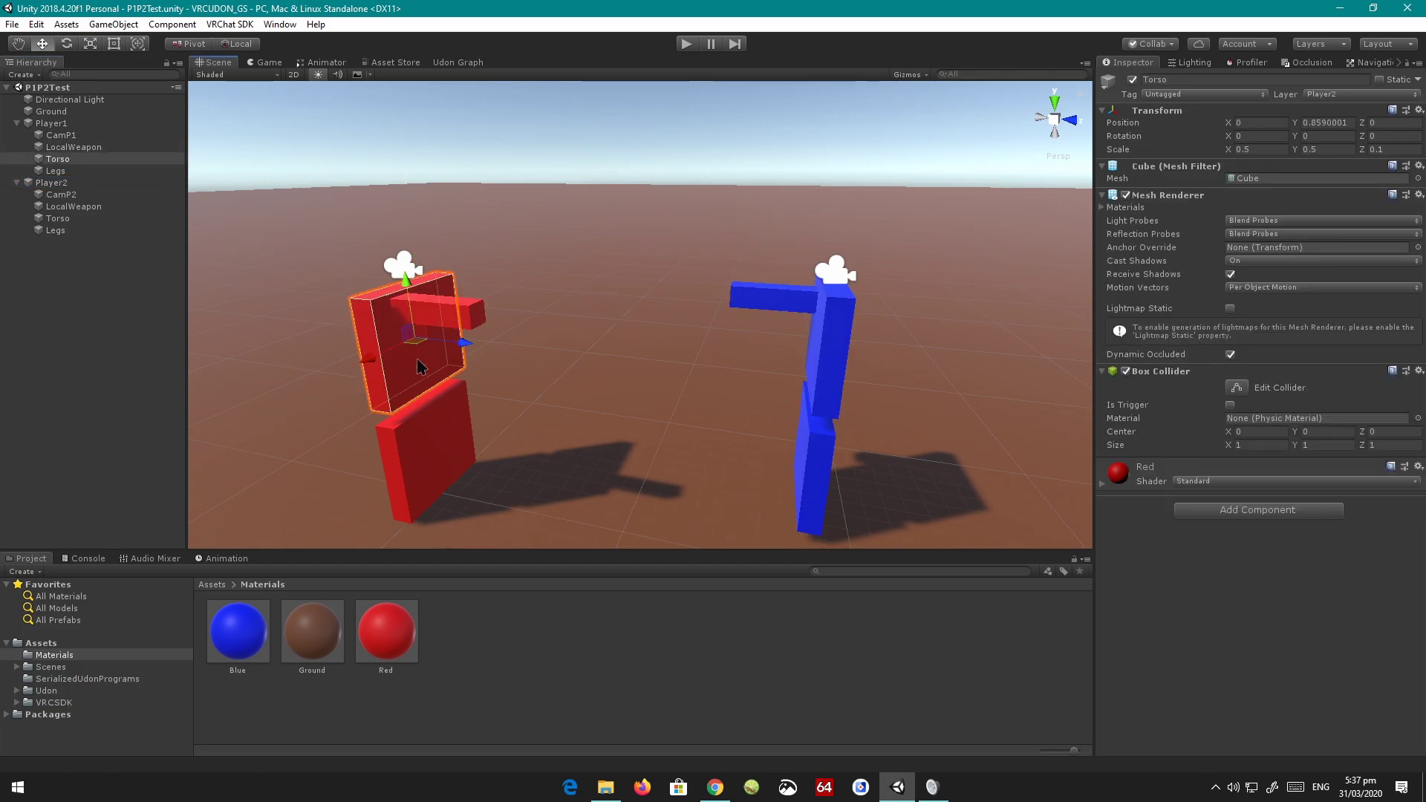
Open the project's layer definitions from the layer options of Player1's LocalWeapon
{"action": "left_click", "coordinate": [468, 306]}
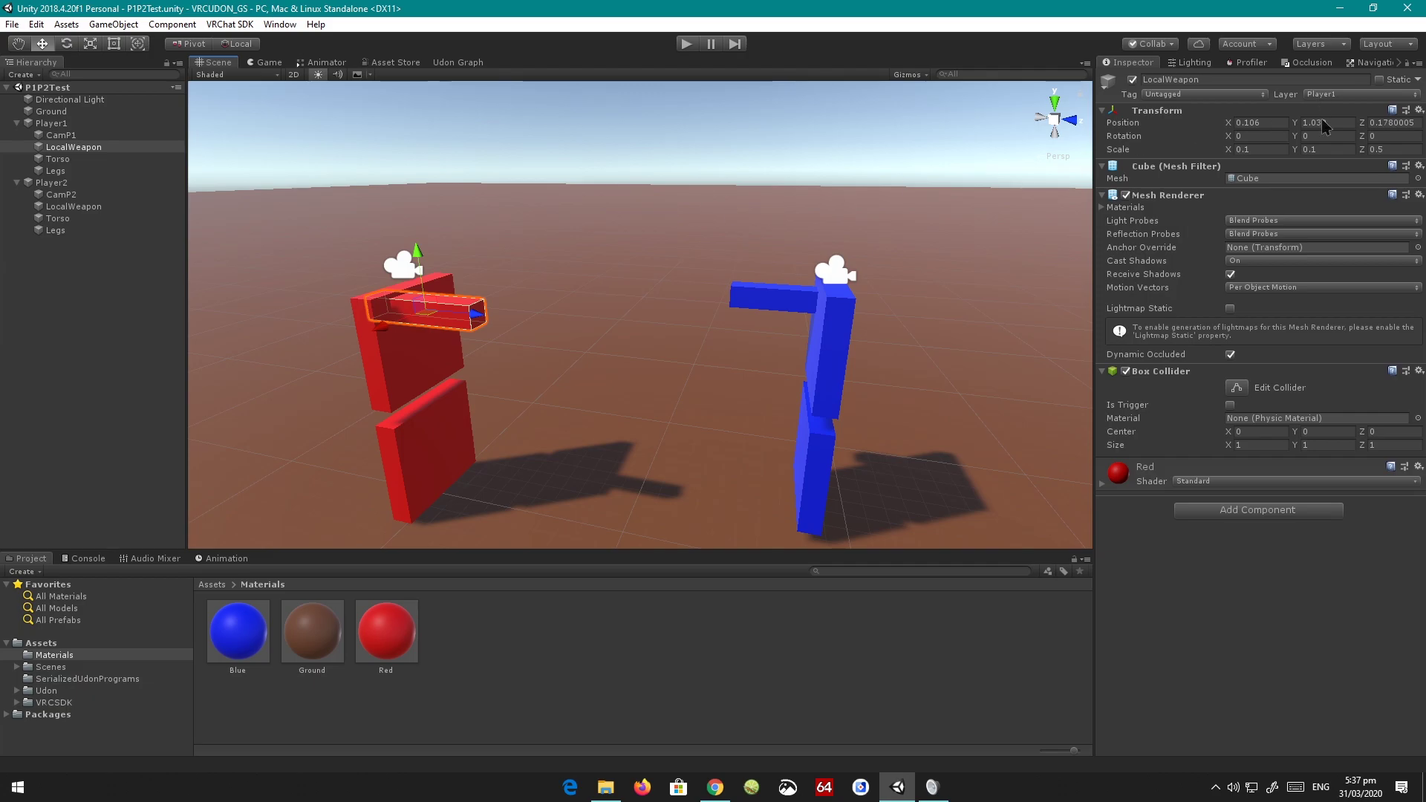
{"action": "left_click", "coordinate": [1357, 94]}
{"action": "left_click", "coordinate": [1338, 95]}
{"action": "left_click", "coordinate": [1339, 96]}
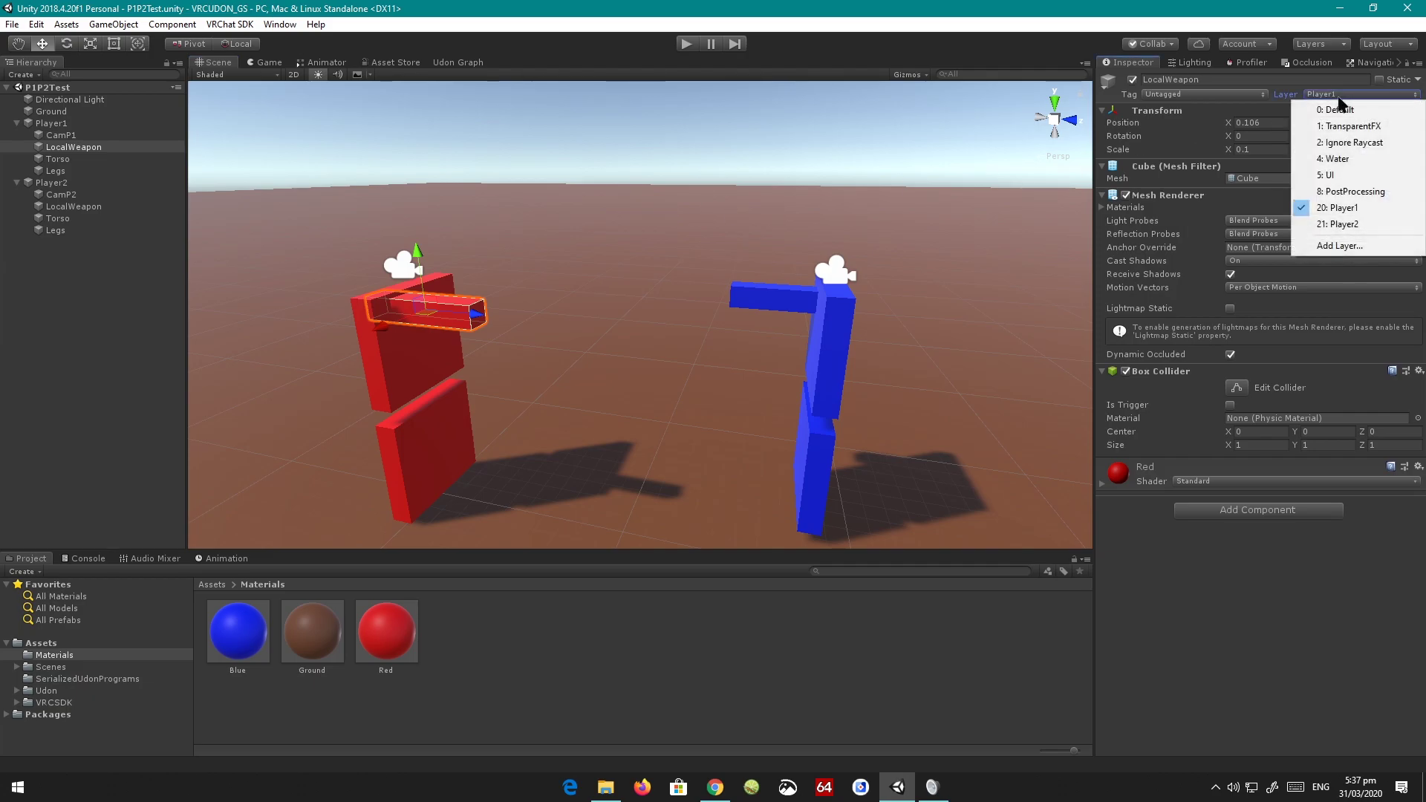
{"action": "left_click", "coordinate": [1331, 246]}
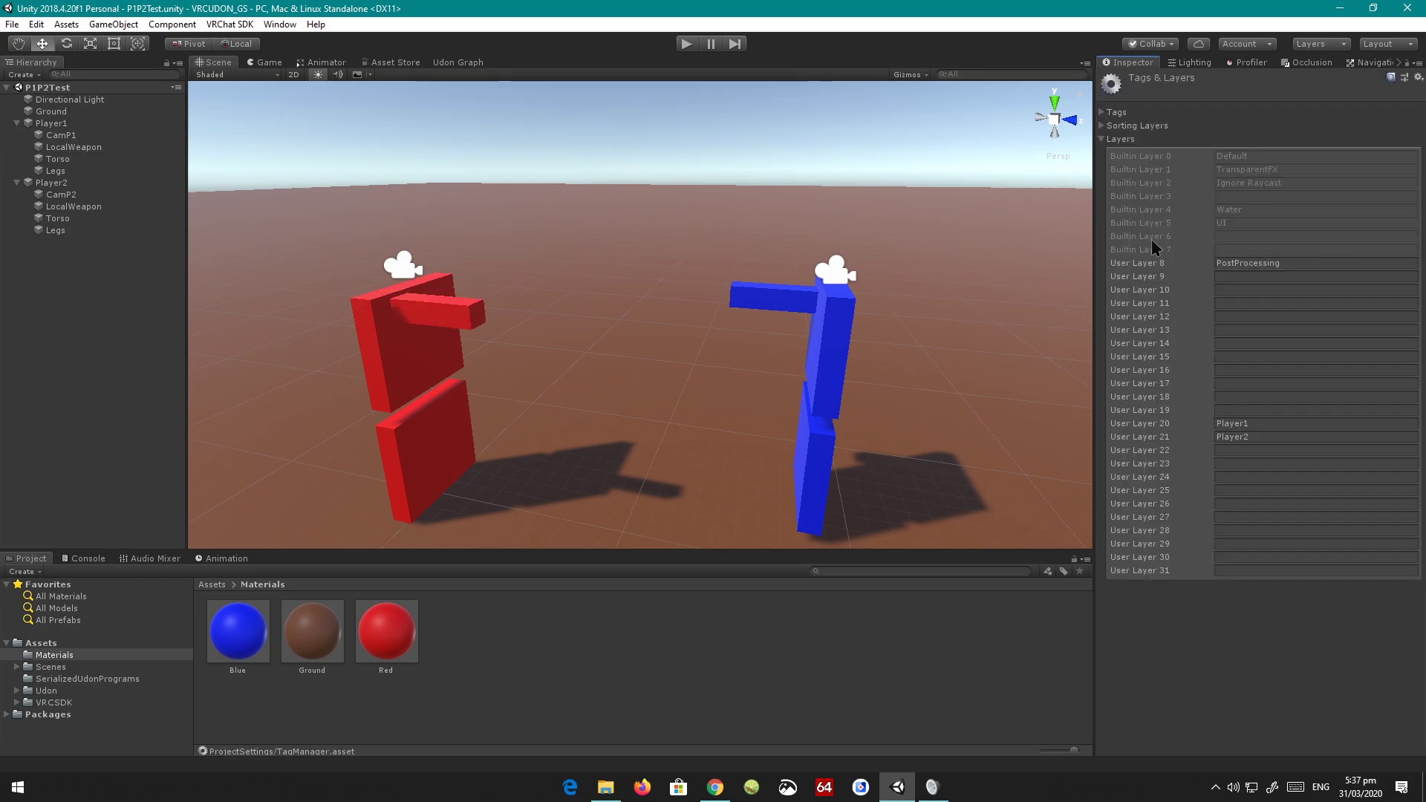
Review the user layer list, focusing on the Player1 and Player2 entries in User Layers 20 and 21
{"action": "left_click", "coordinate": [1176, 292]}
{"action": "left_click", "coordinate": [1169, 332]}
{"action": "left_click", "coordinate": [1152, 406]}
{"action": "left_click", "coordinate": [1153, 425]}
{"action": "left_click", "coordinate": [1153, 442]}
{"action": "left_click", "coordinate": [1154, 453]}
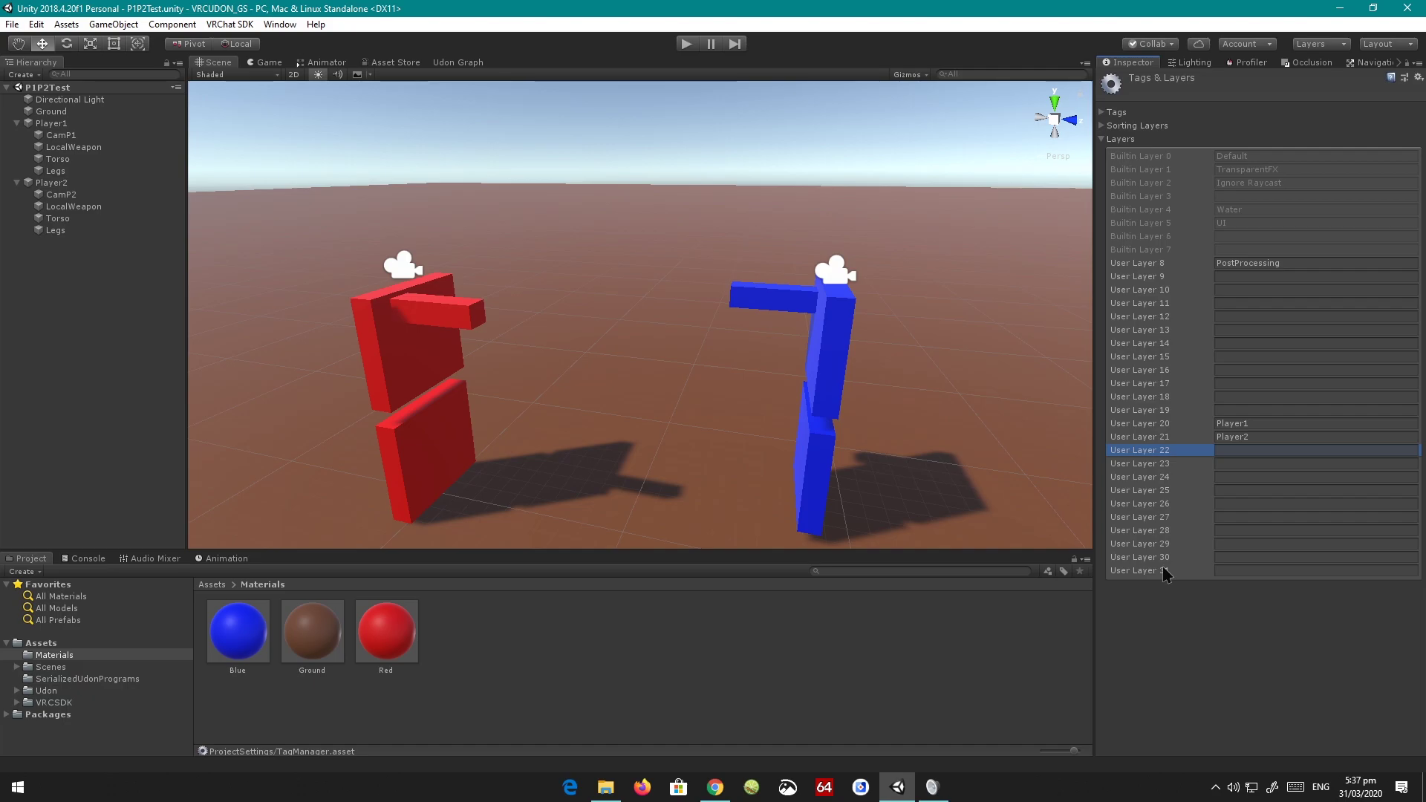
{"action": "left_click", "coordinate": [1159, 439]}
{"action": "left_click", "coordinate": [1182, 425]}
{"action": "left_click", "coordinate": [1193, 439]}
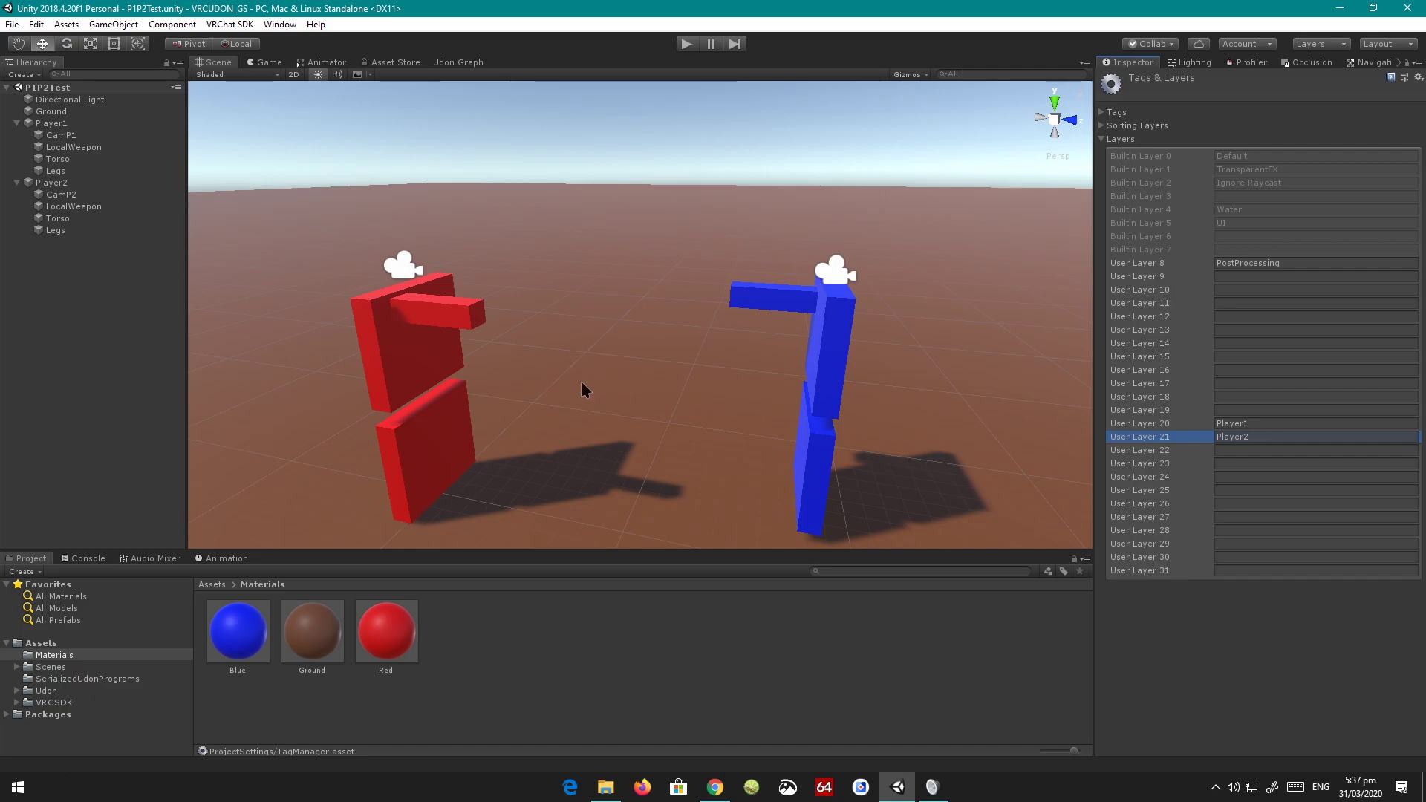
{"action": "left_click", "coordinate": [1179, 425]}
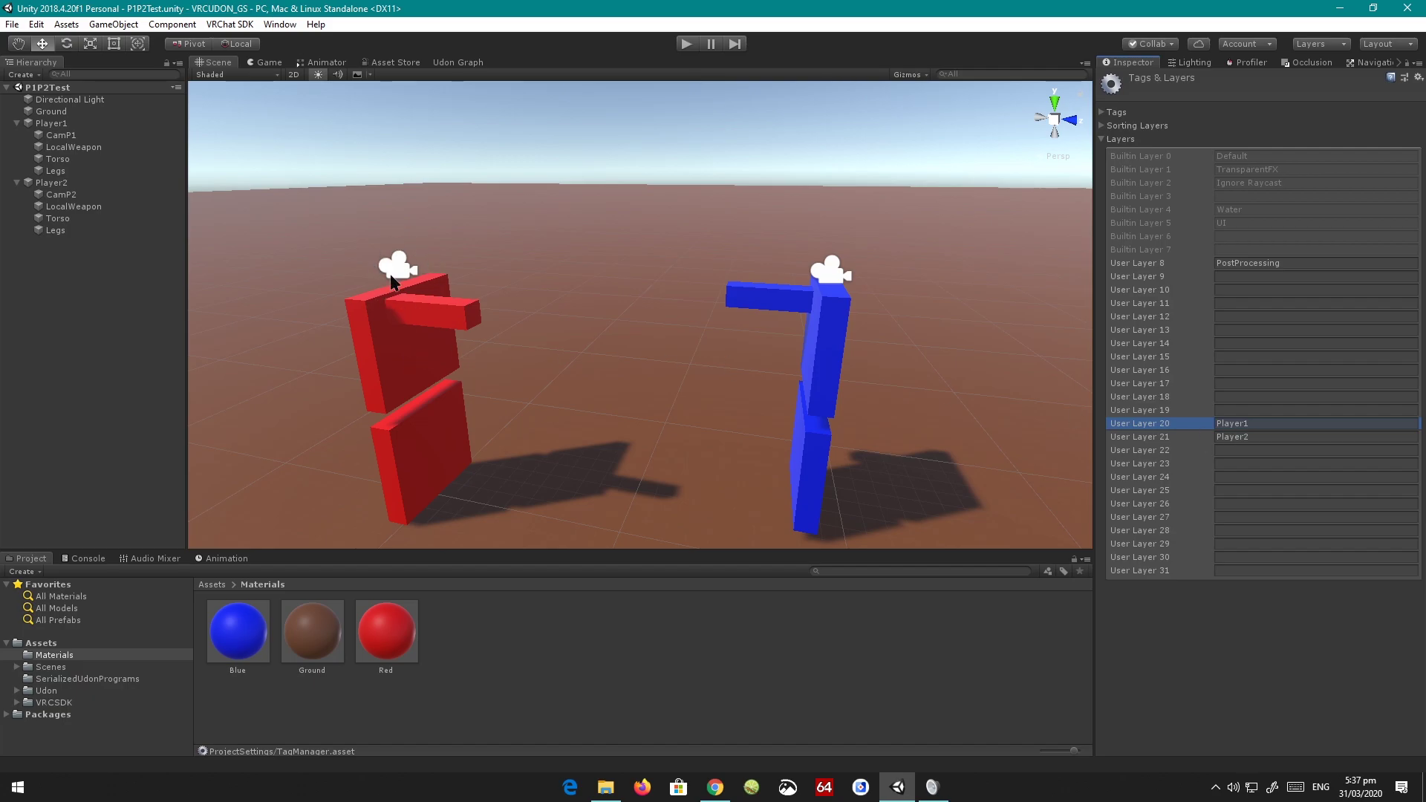
{"action": "left_click", "coordinate": [1161, 437]}
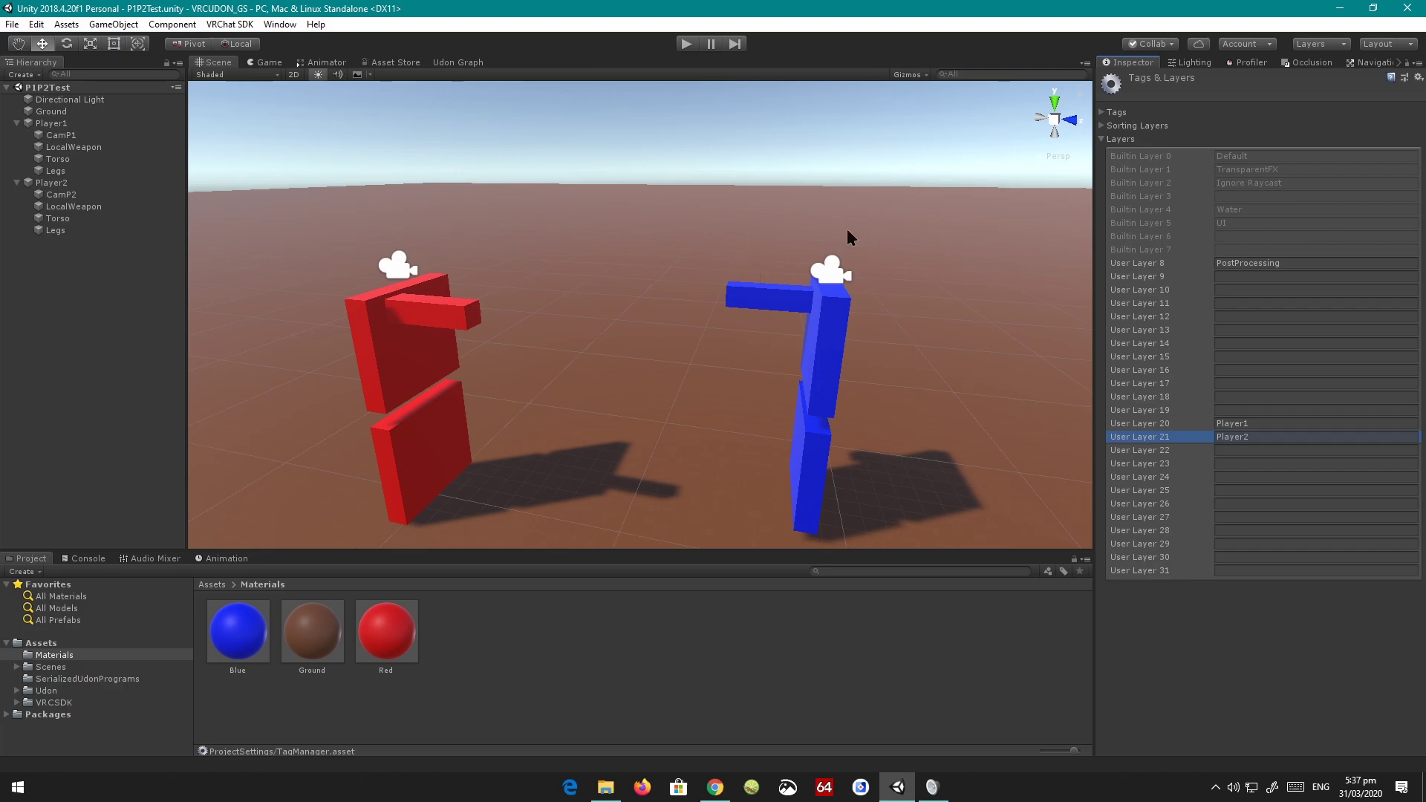
Assign the LocalWeapon object under Player1 to layer 20: Player1
{"action": "left_click", "coordinate": [89, 124]}
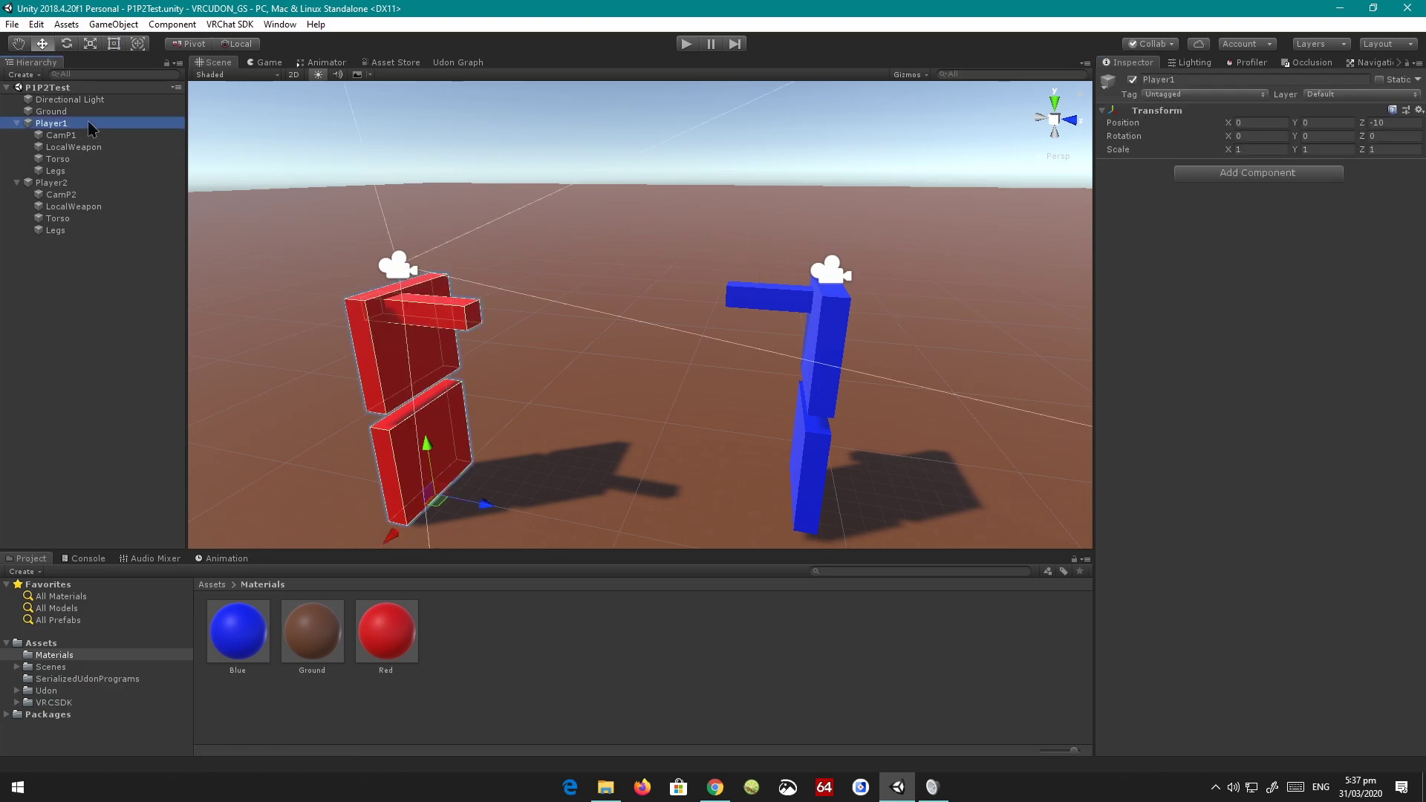
{"action": "middle_click_drag", "start_coordinate": [442, 325], "coordinate": [480, 324]}
{"action": "left_click", "coordinate": [494, 318]}
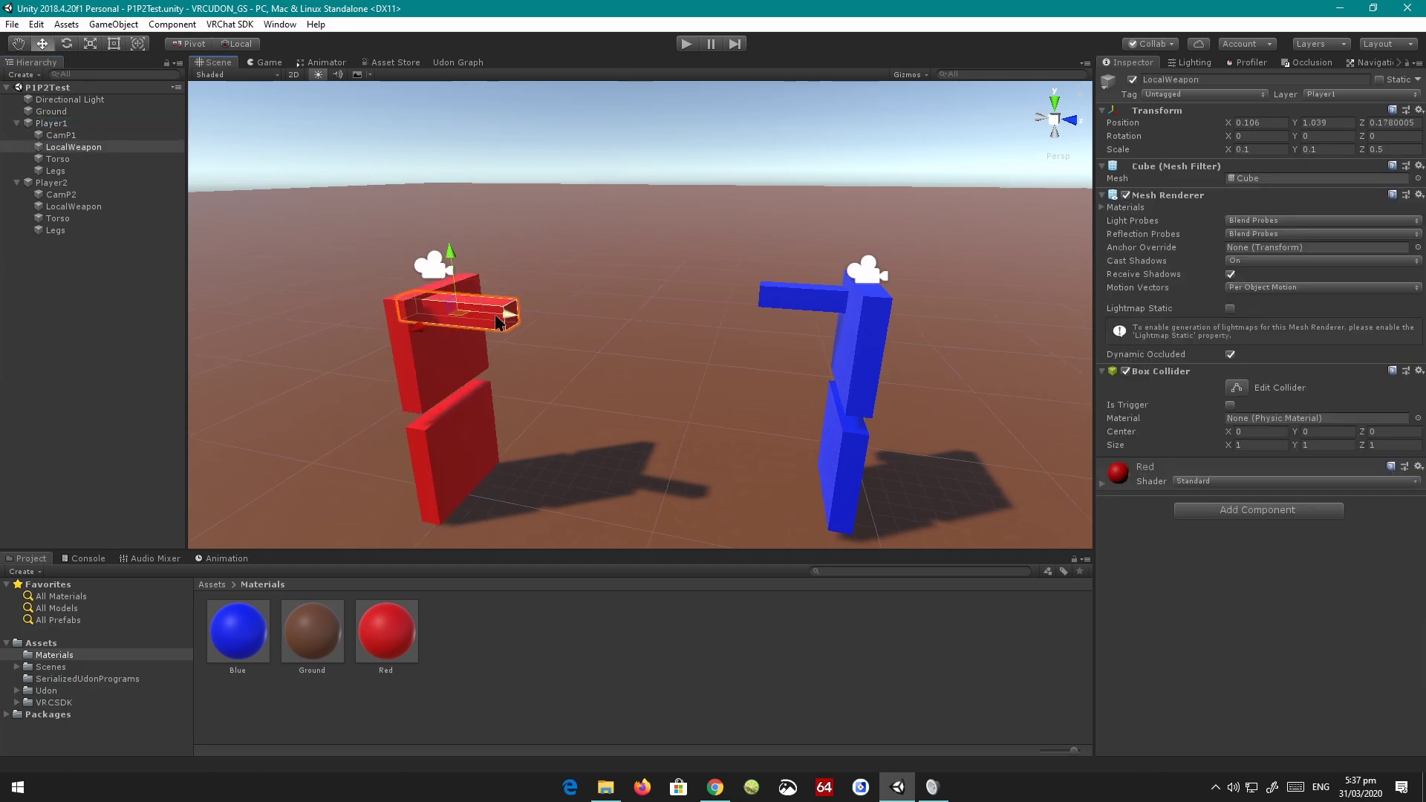
{"action": "left_click", "coordinate": [1324, 94]}
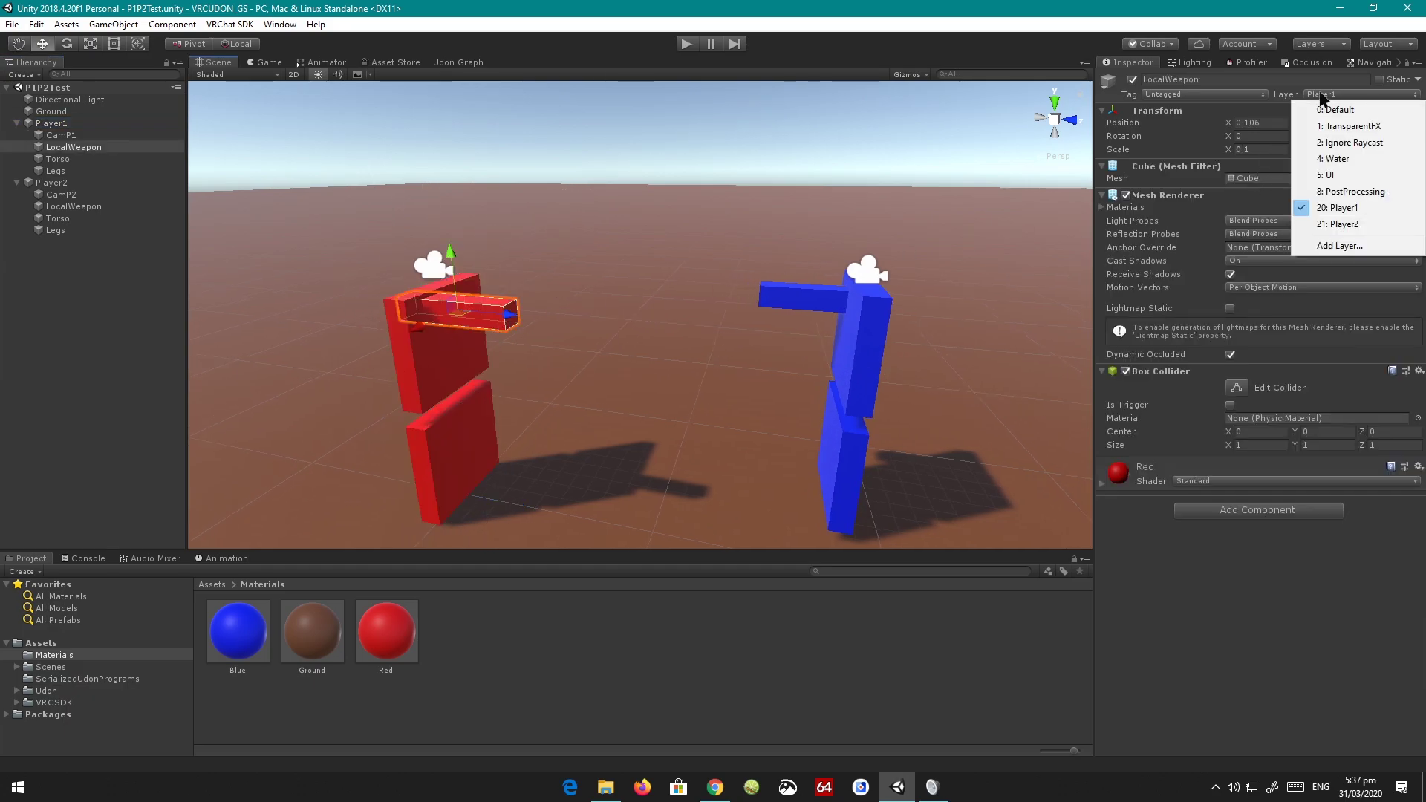
{"action": "left_click", "coordinate": [1348, 211]}
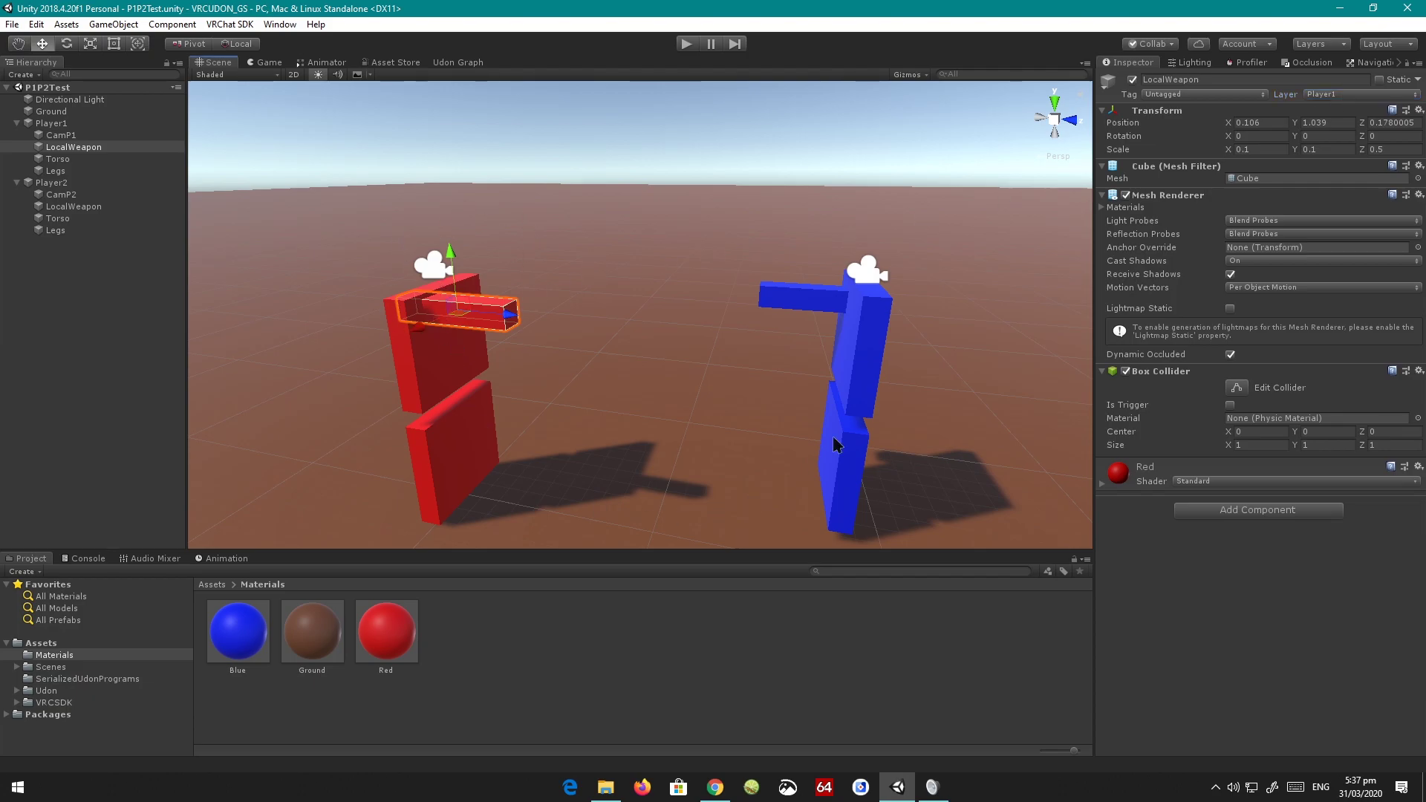
Assign the LocalWeapon object under Player2 to layer 21: Player2
{"action": "left_click", "coordinate": [78, 182]}
{"action": "middle_click_drag", "start_coordinate": [471, 211], "coordinate": [439, 208]}
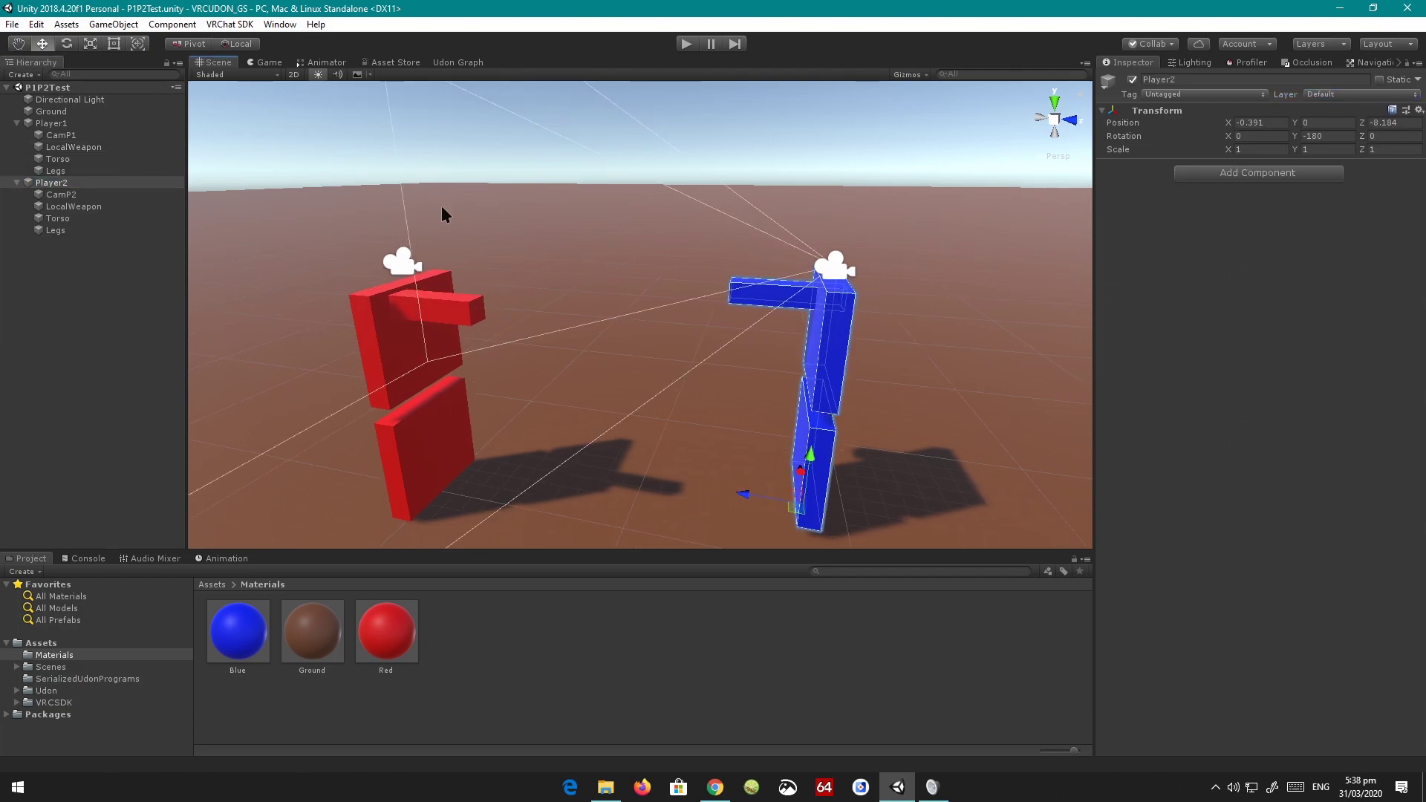
{"action": "left_click", "coordinate": [745, 293]}
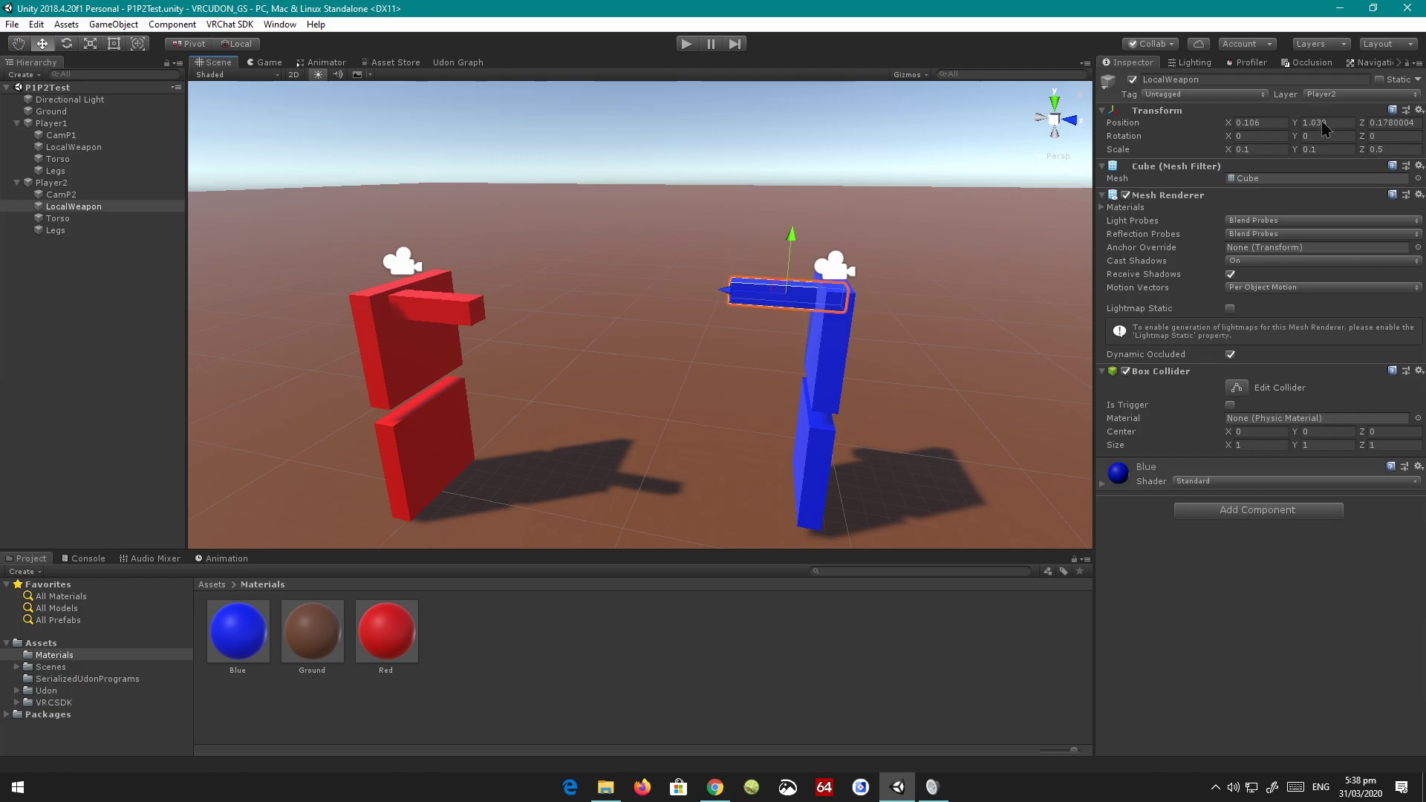
{"action": "left_click", "coordinate": [1330, 94]}
{"action": "left_click", "coordinate": [1334, 224]}
{"action": "right_click_drag", "start_coordinate": [573, 385], "coordinate": [566, 385]}
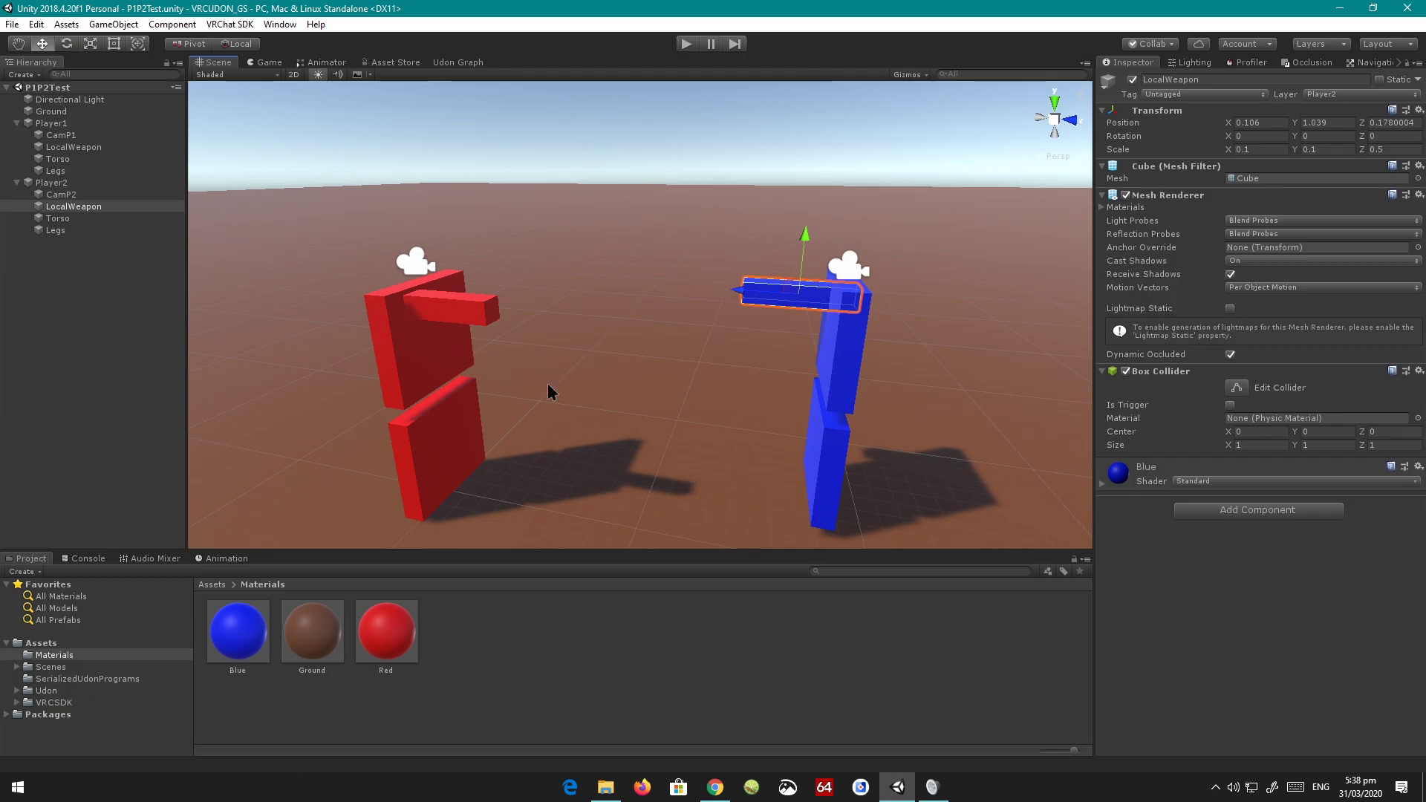
Inspect CamP1 and check which layer the Torso under Player1 is assigned to
{"action": "left_click", "coordinate": [414, 266]}
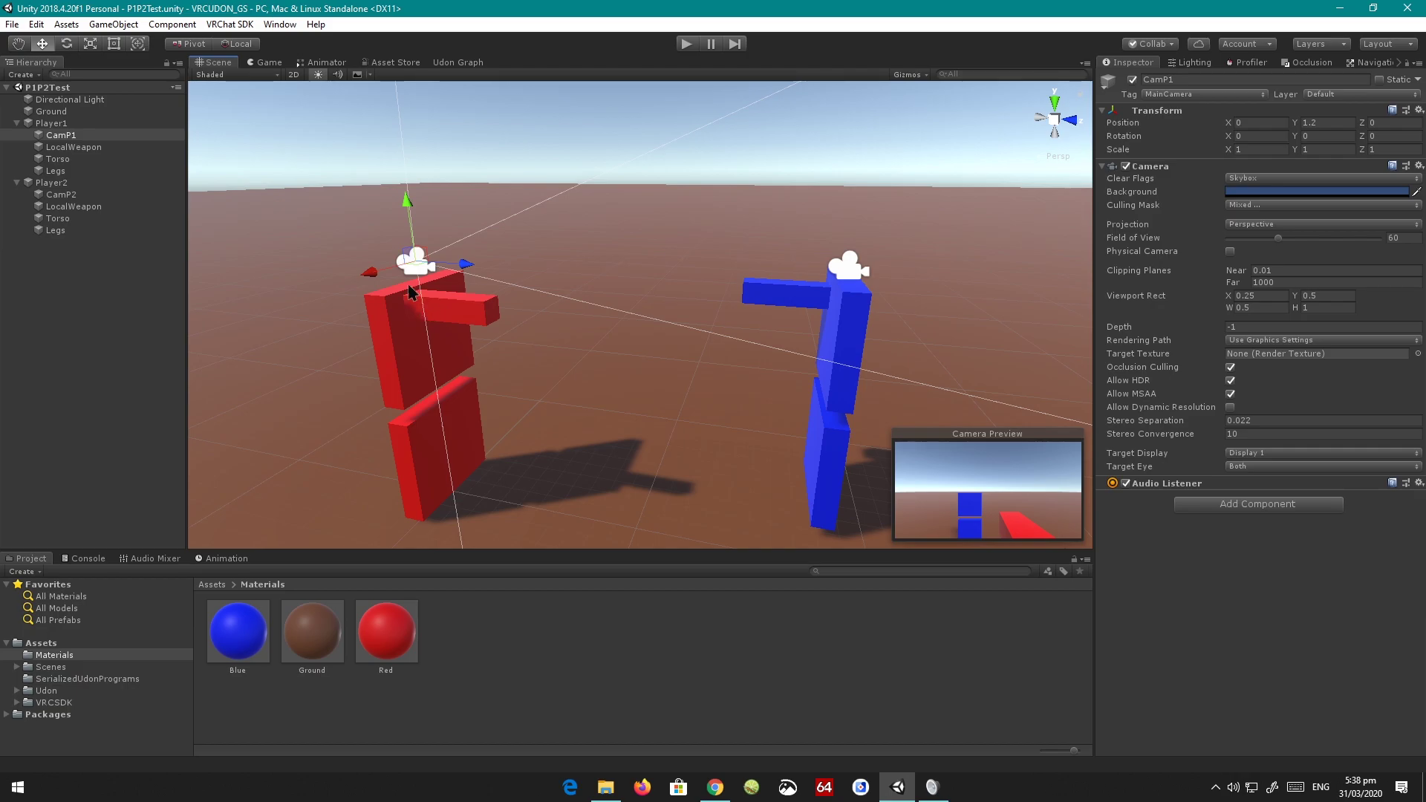
{"action": "left_click", "coordinate": [407, 343]}
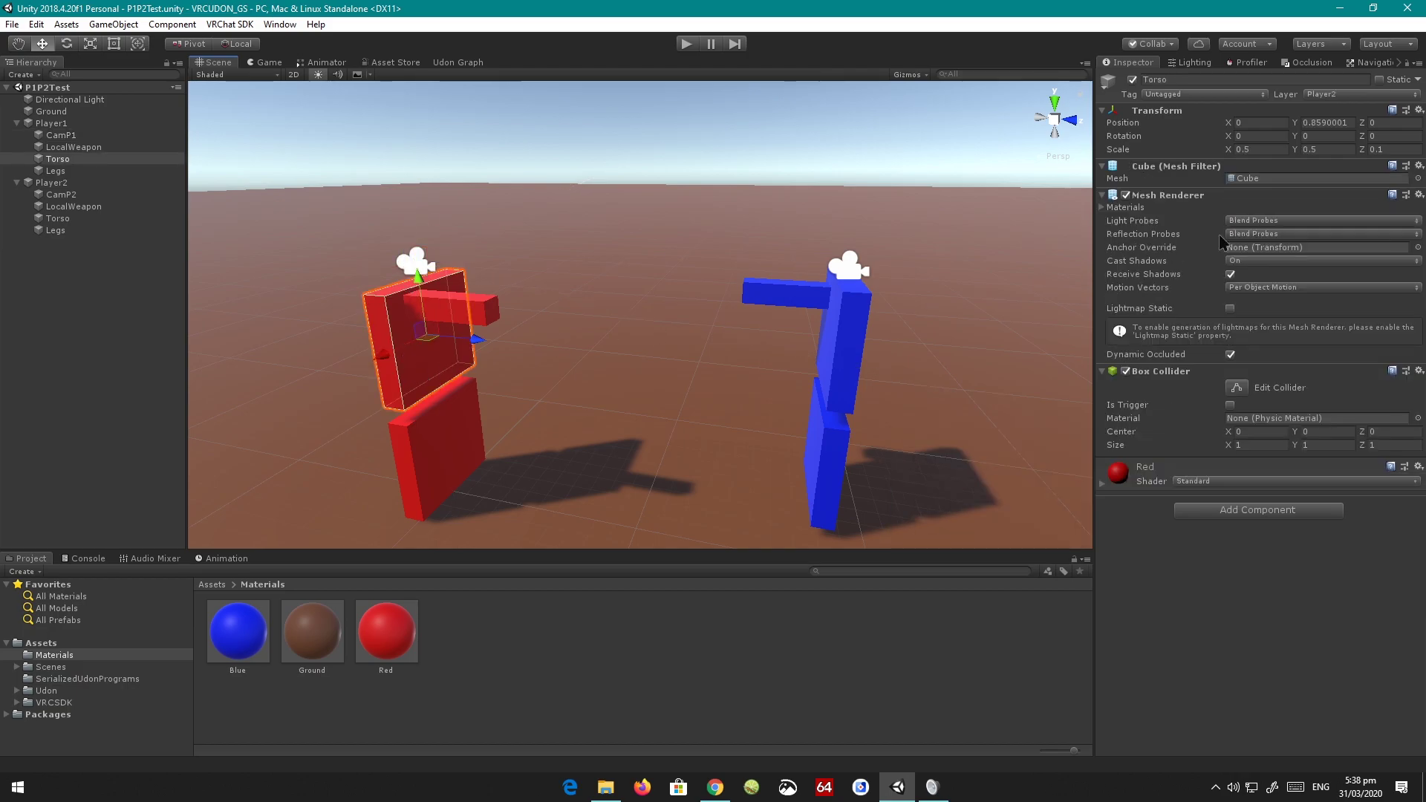
{"action": "left_click", "coordinate": [1341, 94]}
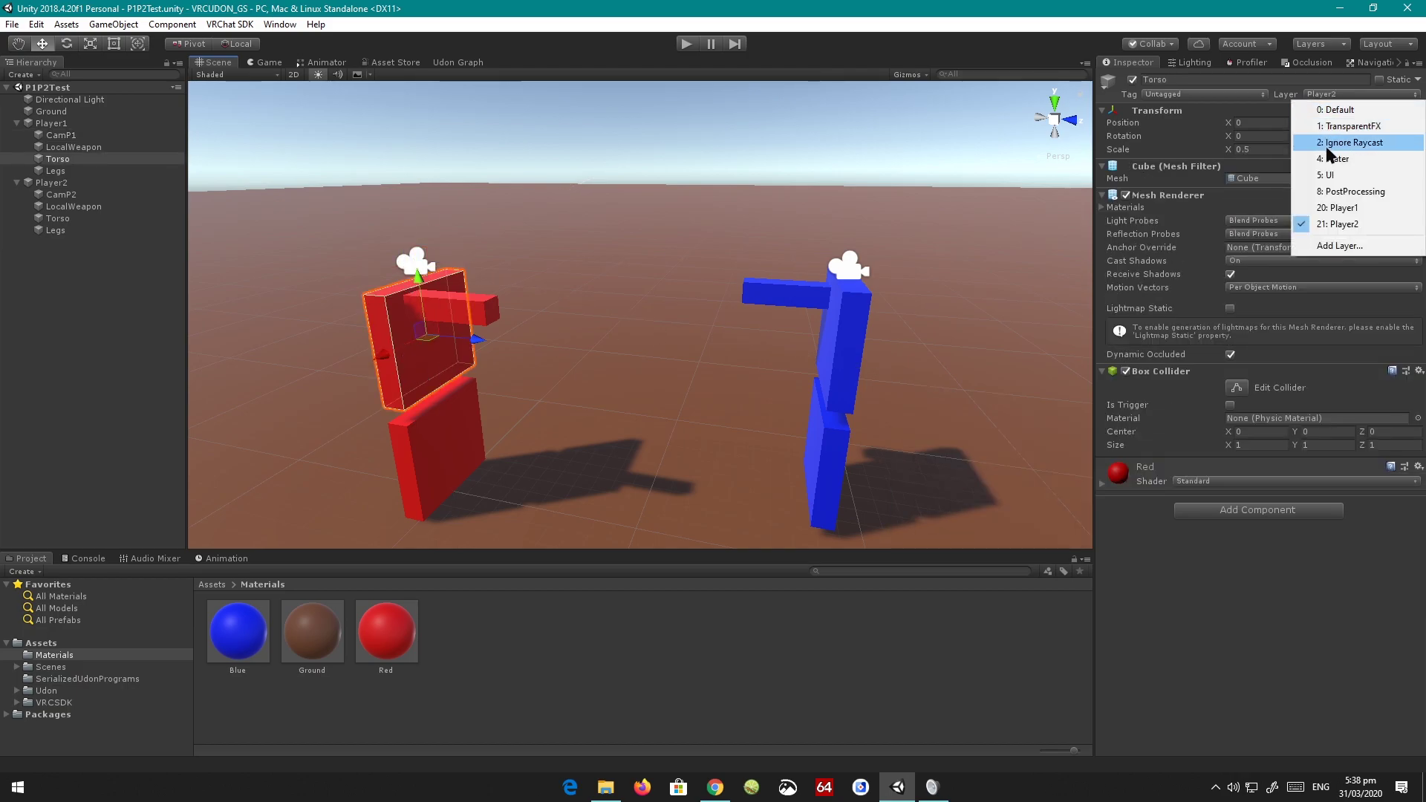
{"action": "left_click", "coordinate": [951, 231]}
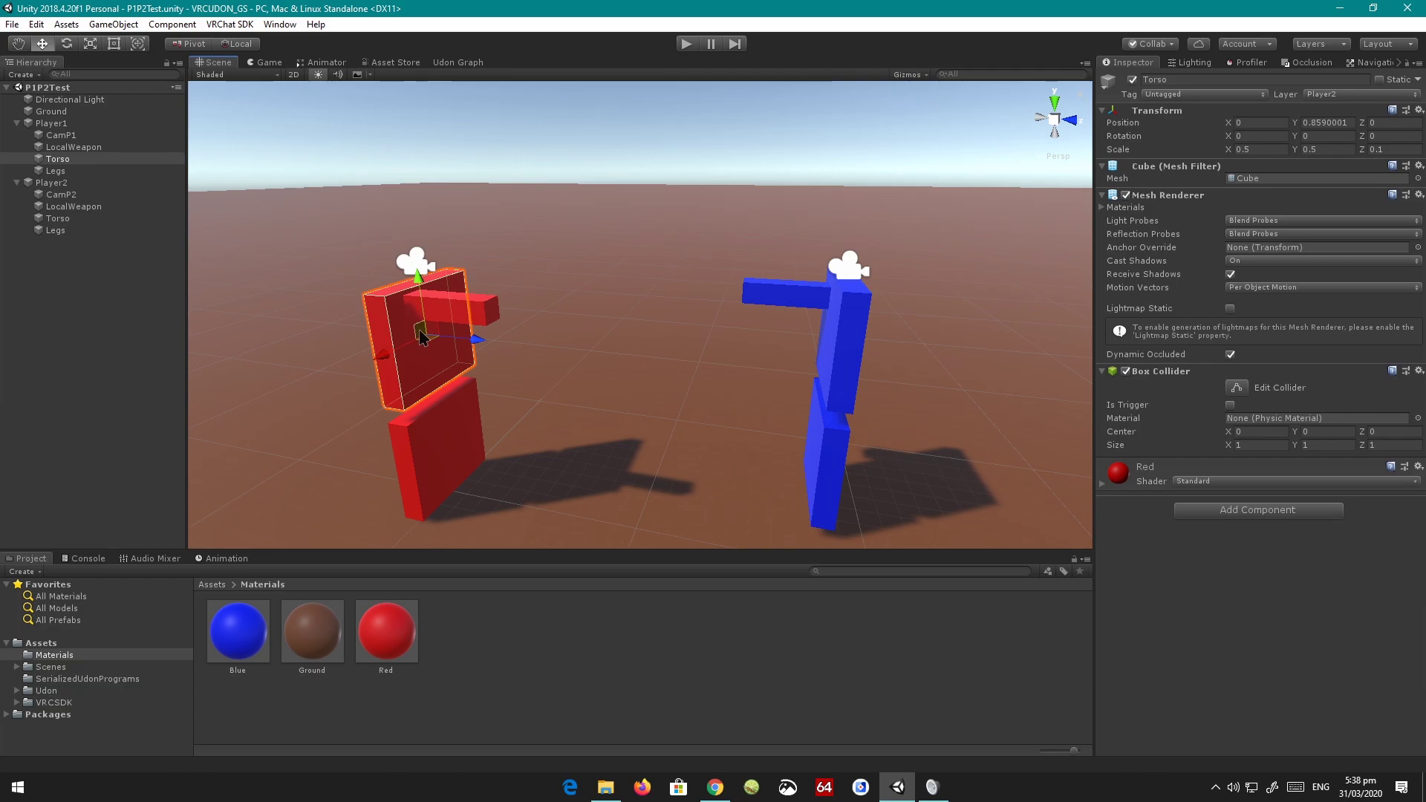
Try tilting CamP1 down by about 66 degrees to preview its view of the red body, and undo the rotation
{"action": "left_click", "coordinate": [425, 260]}
{"action": "key", "text": "e"}
{"action": "left_click_drag", "start_coordinate": [452, 232], "coordinate": [413, 425]}
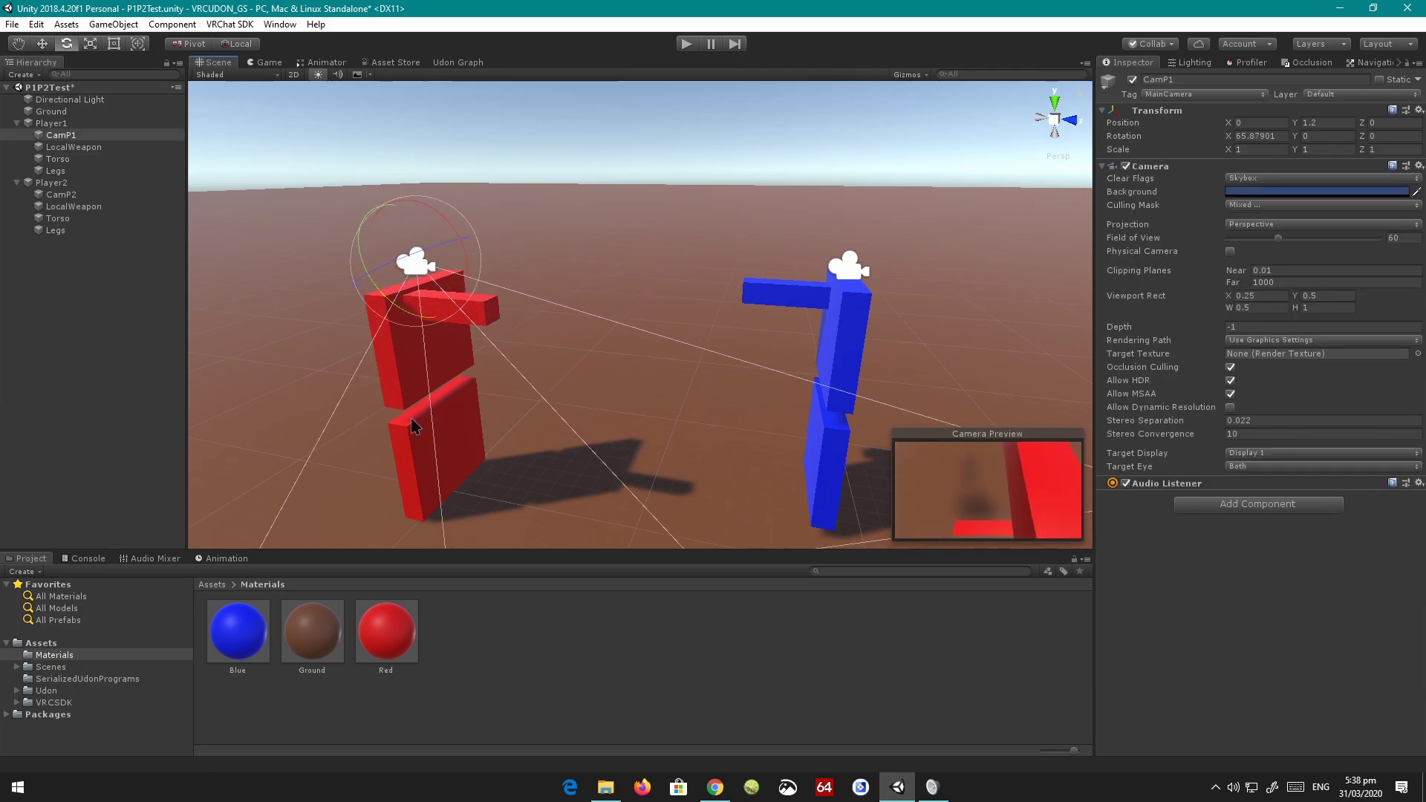
{"action": "key", "text": "ctrl+z"}
{"action": "key", "text": "w"}
Assign the Torso under Player2 to layer 20: Player1
{"action": "left_click", "coordinate": [831, 330]}
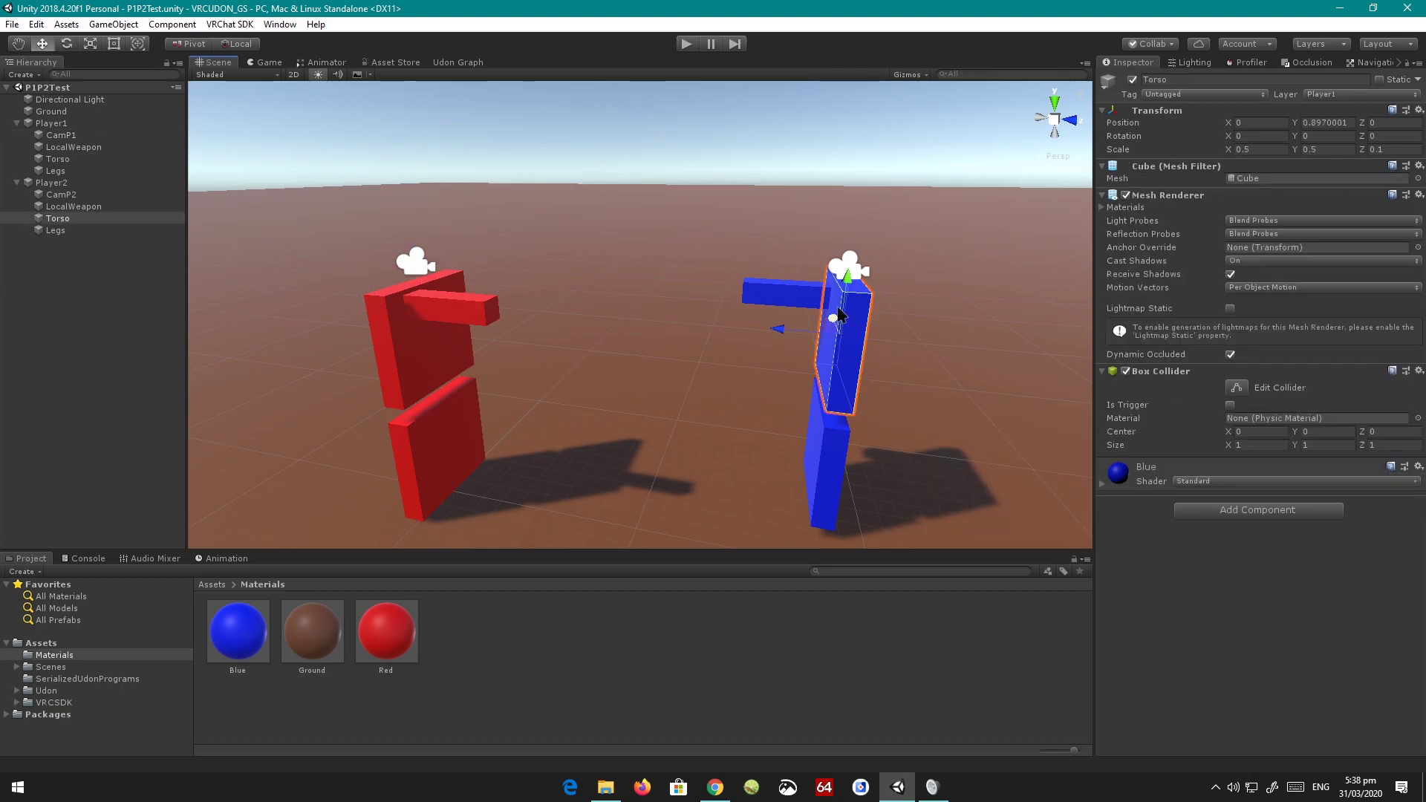
{"action": "left_click", "coordinate": [1336, 94]}
{"action": "left_click", "coordinate": [1334, 210]}
{"action": "right_click_drag", "start_coordinate": [807, 264], "coordinate": [823, 268]}
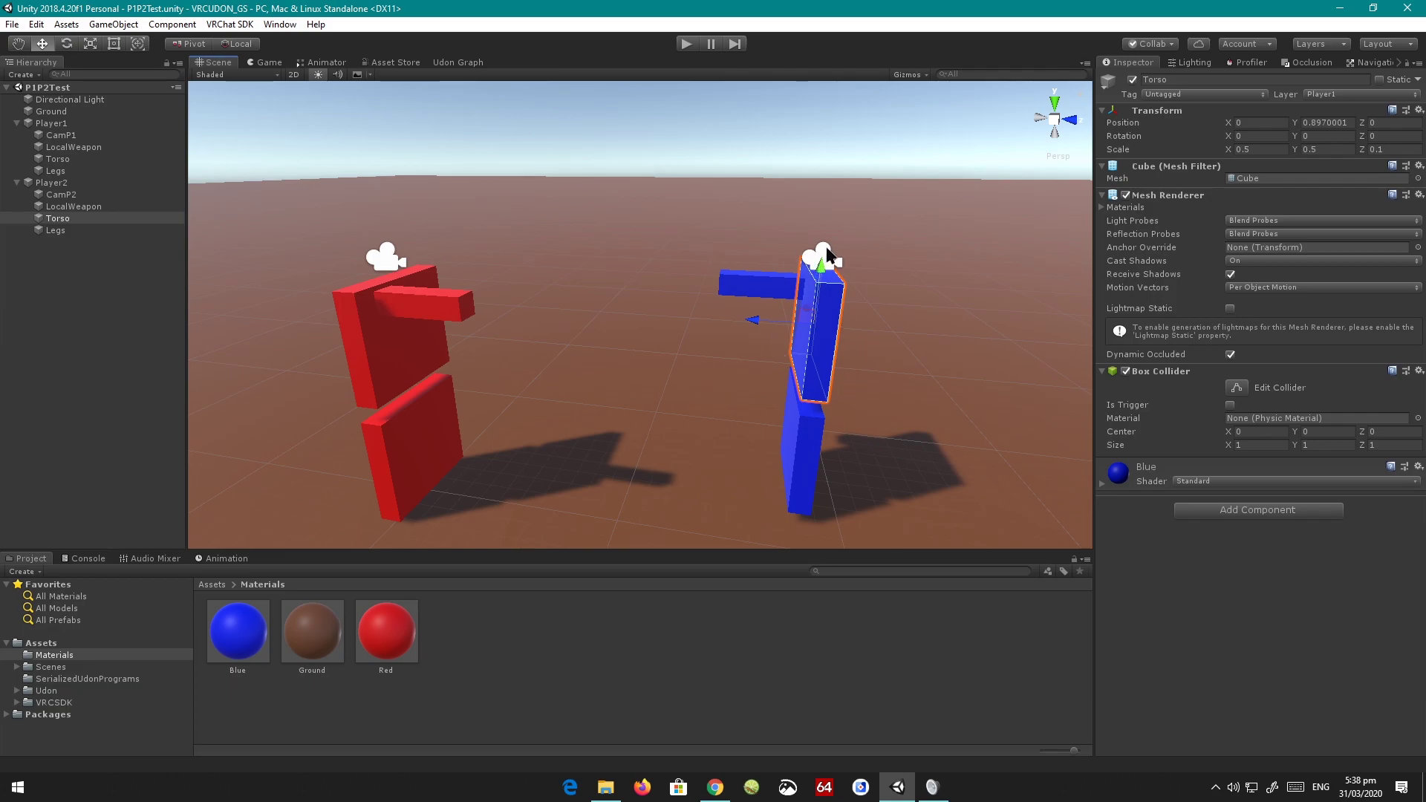
Try rotating CamP2 to preview its view, and undo the rotation
{"action": "left_click", "coordinate": [827, 257]}
{"action": "key", "text": "e"}
{"action": "left_click_drag", "start_coordinate": [815, 242], "coordinate": [651, 275]}
{"action": "key", "text": "ctrl+z"}
{"action": "key", "text": "w"}
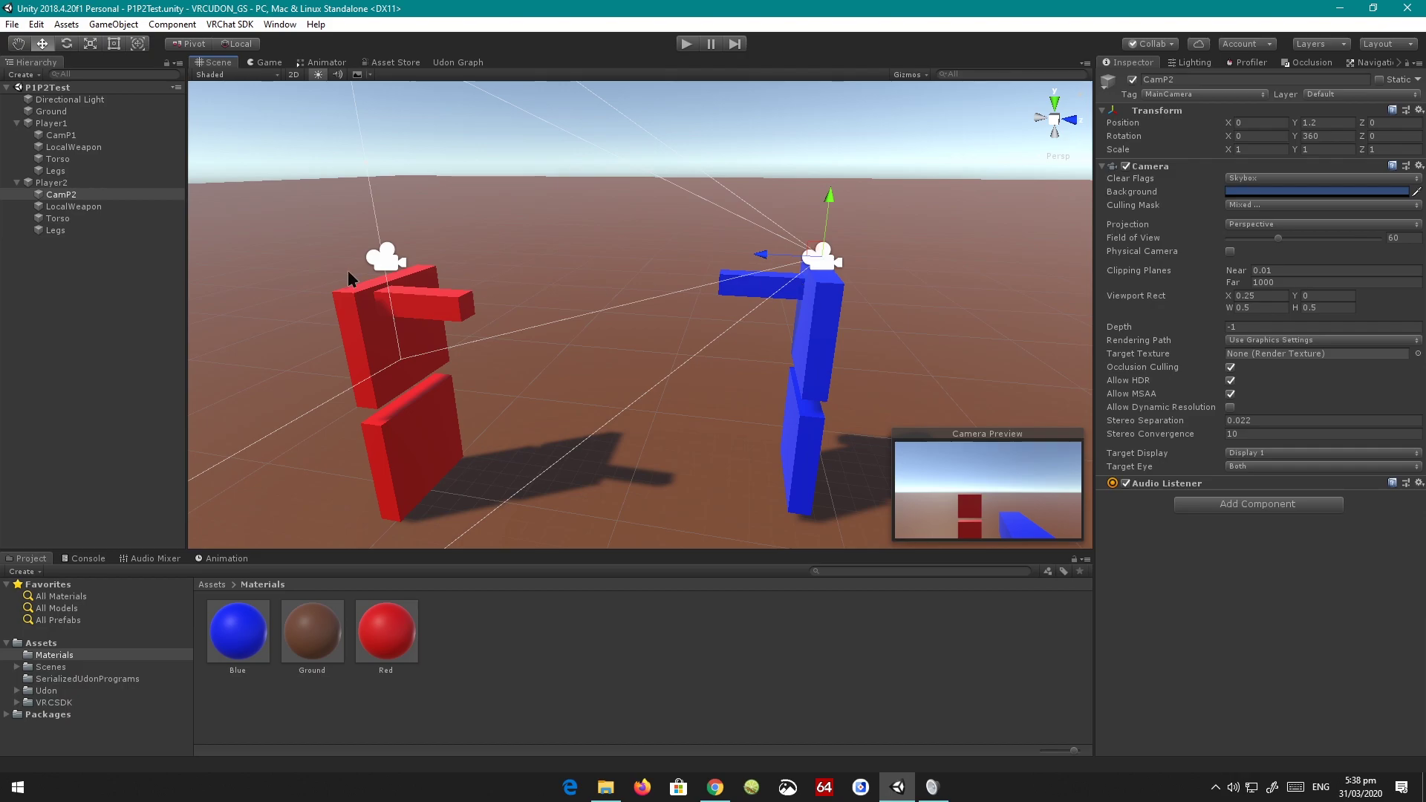
Set CamP1's culling mask to Everything
{"action": "left_click", "coordinate": [383, 260]}
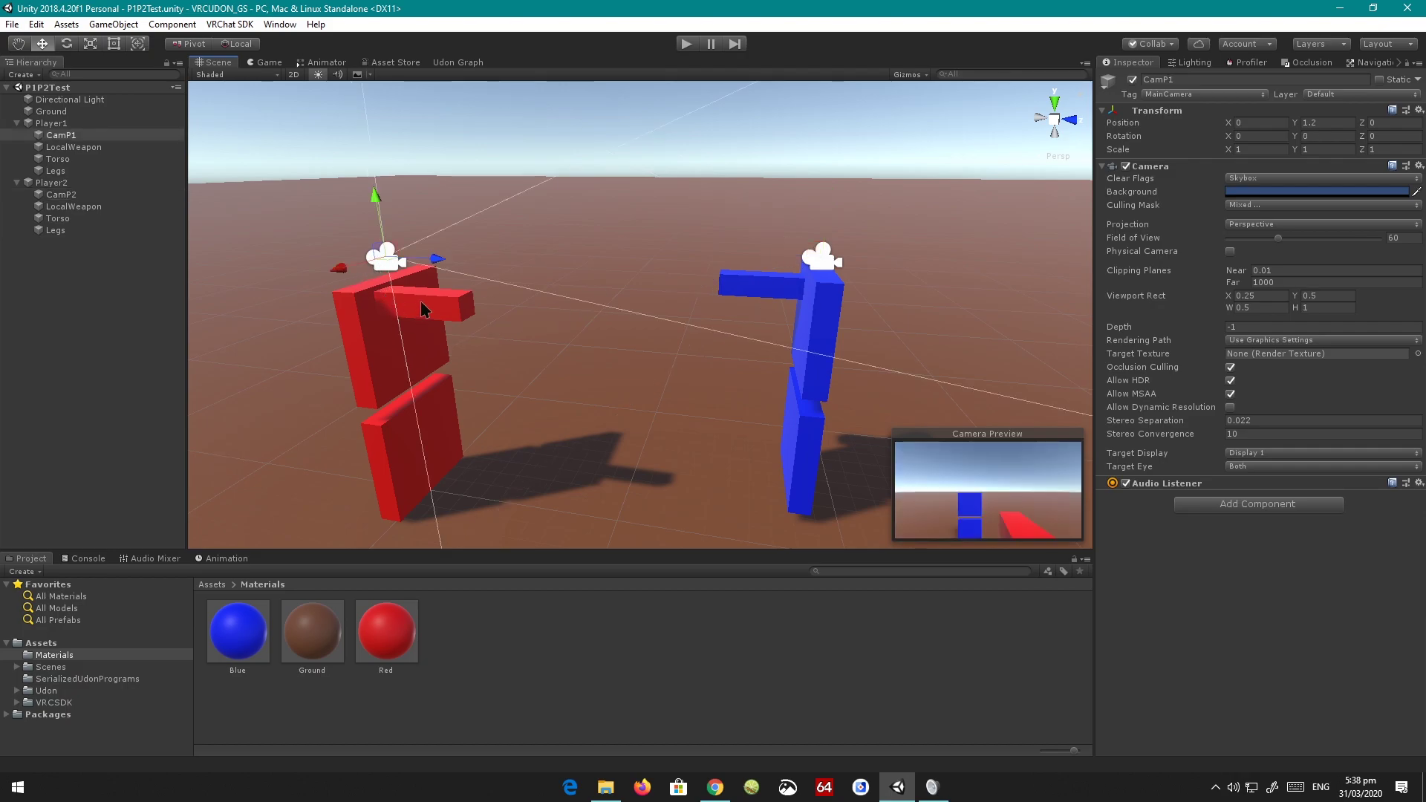
{"action": "right_click_drag", "start_coordinate": [422, 302], "coordinate": [408, 295]}
{"action": "left_click", "coordinate": [104, 136]}
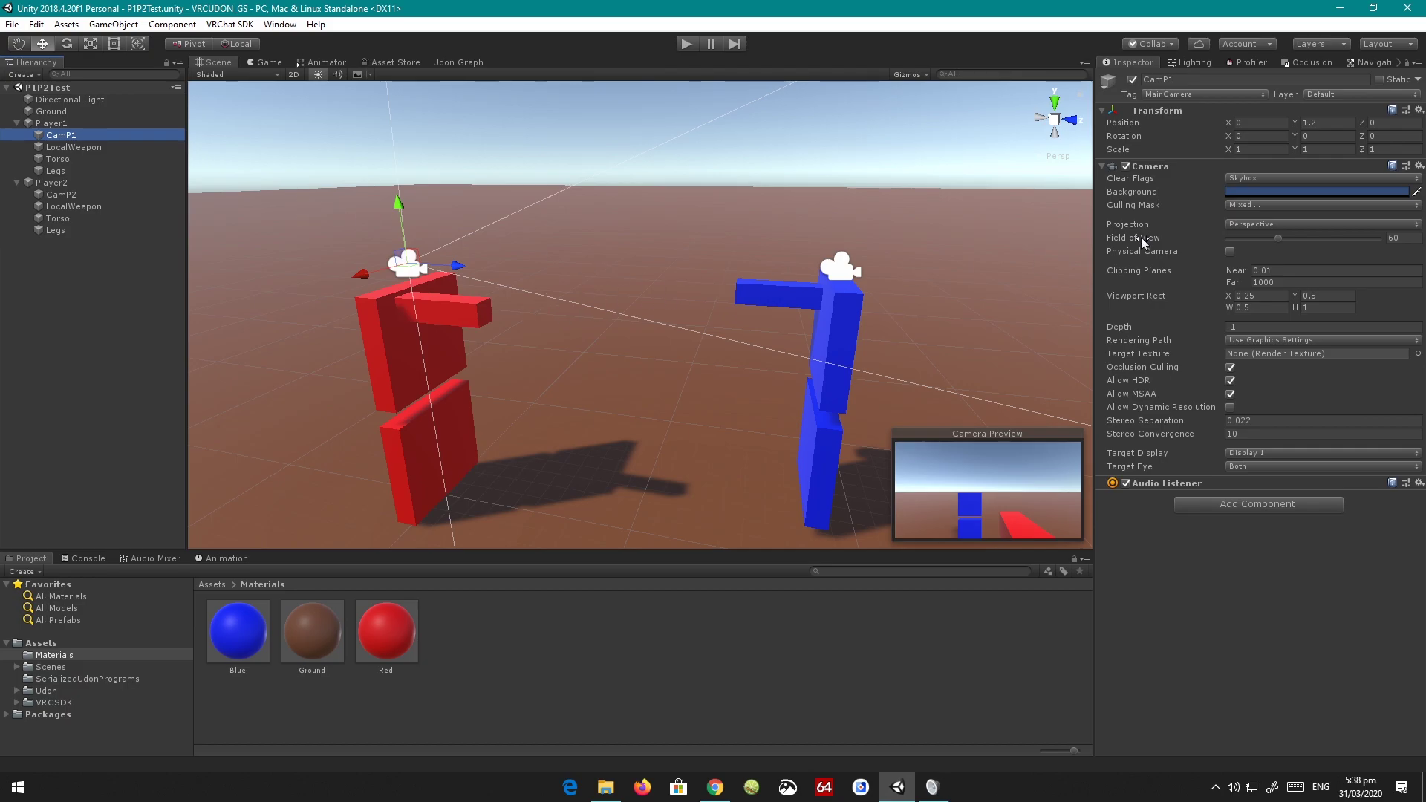
{"action": "left_click", "coordinate": [1242, 206]}
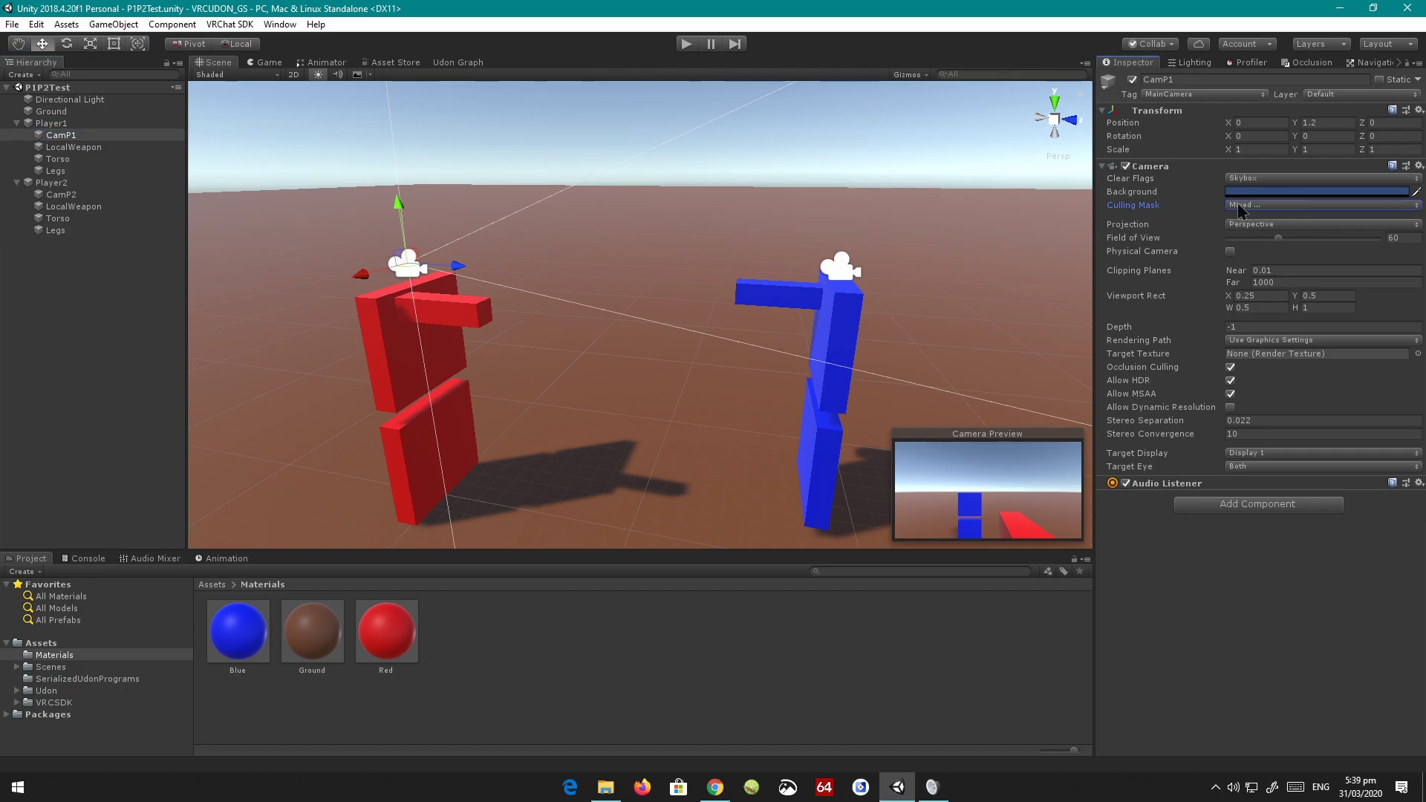
{"action": "left_click", "coordinate": [1241, 207]}
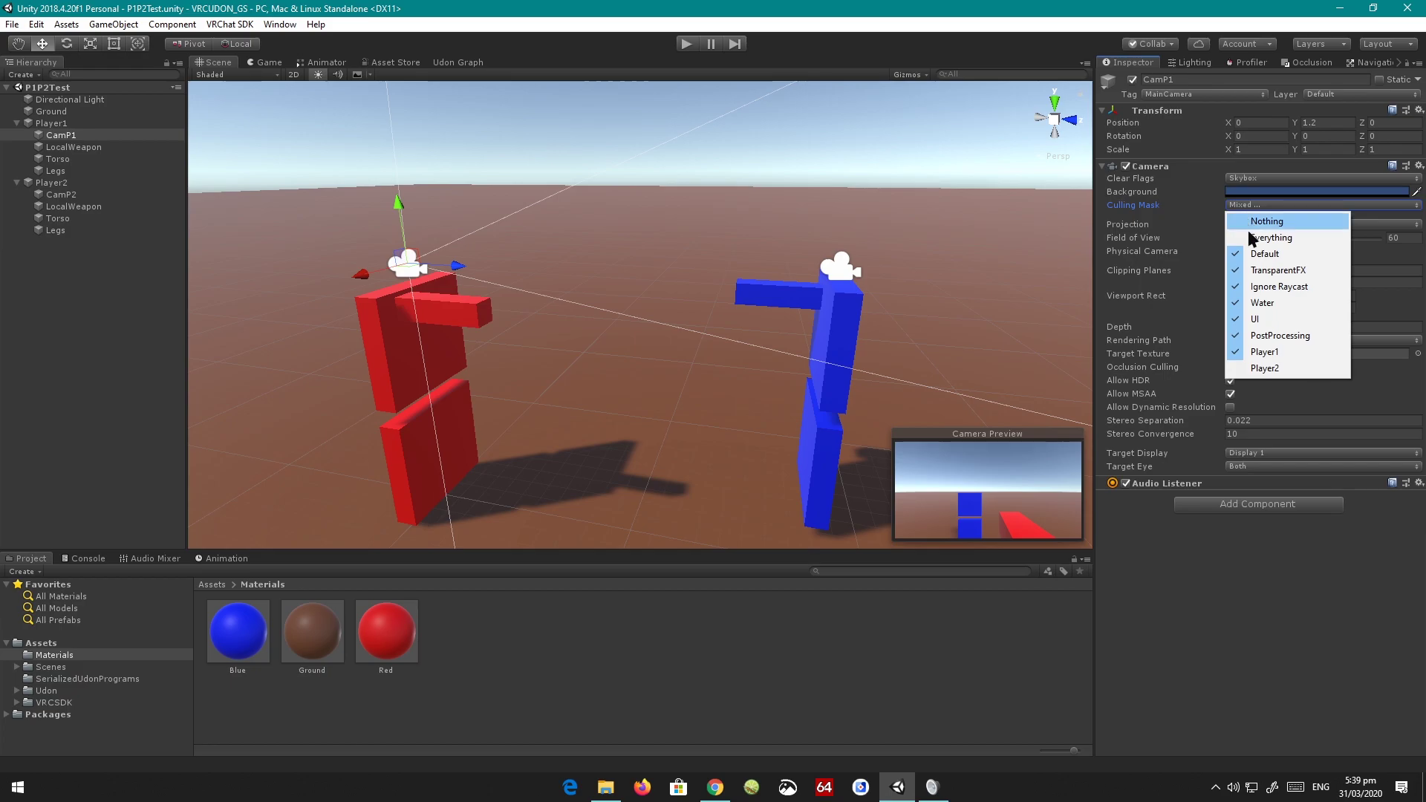
{"action": "left_click", "coordinate": [1256, 237]}
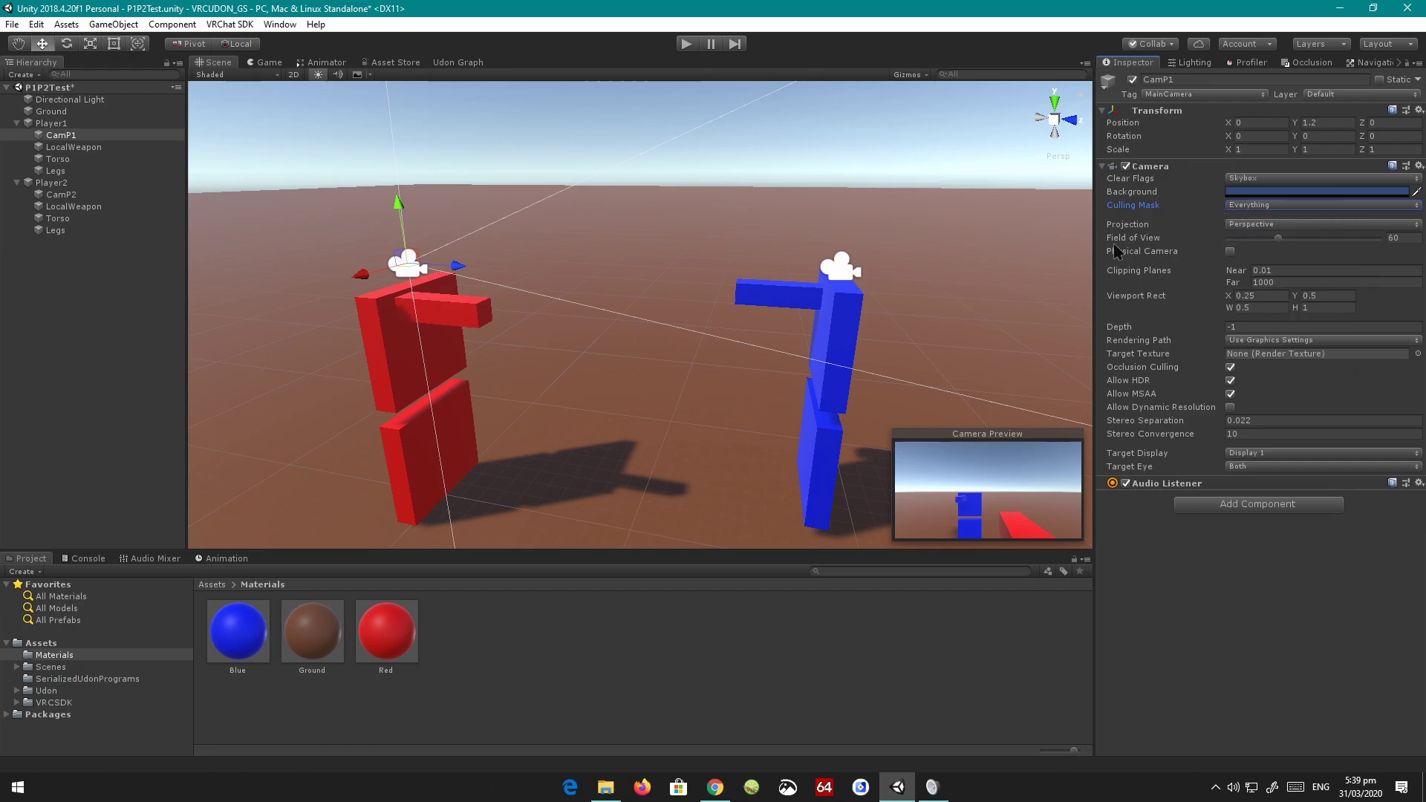
Set CamP2's culling mask to Everything
{"action": "left_click", "coordinate": [128, 193]}
{"action": "left_click", "coordinate": [1255, 206]}
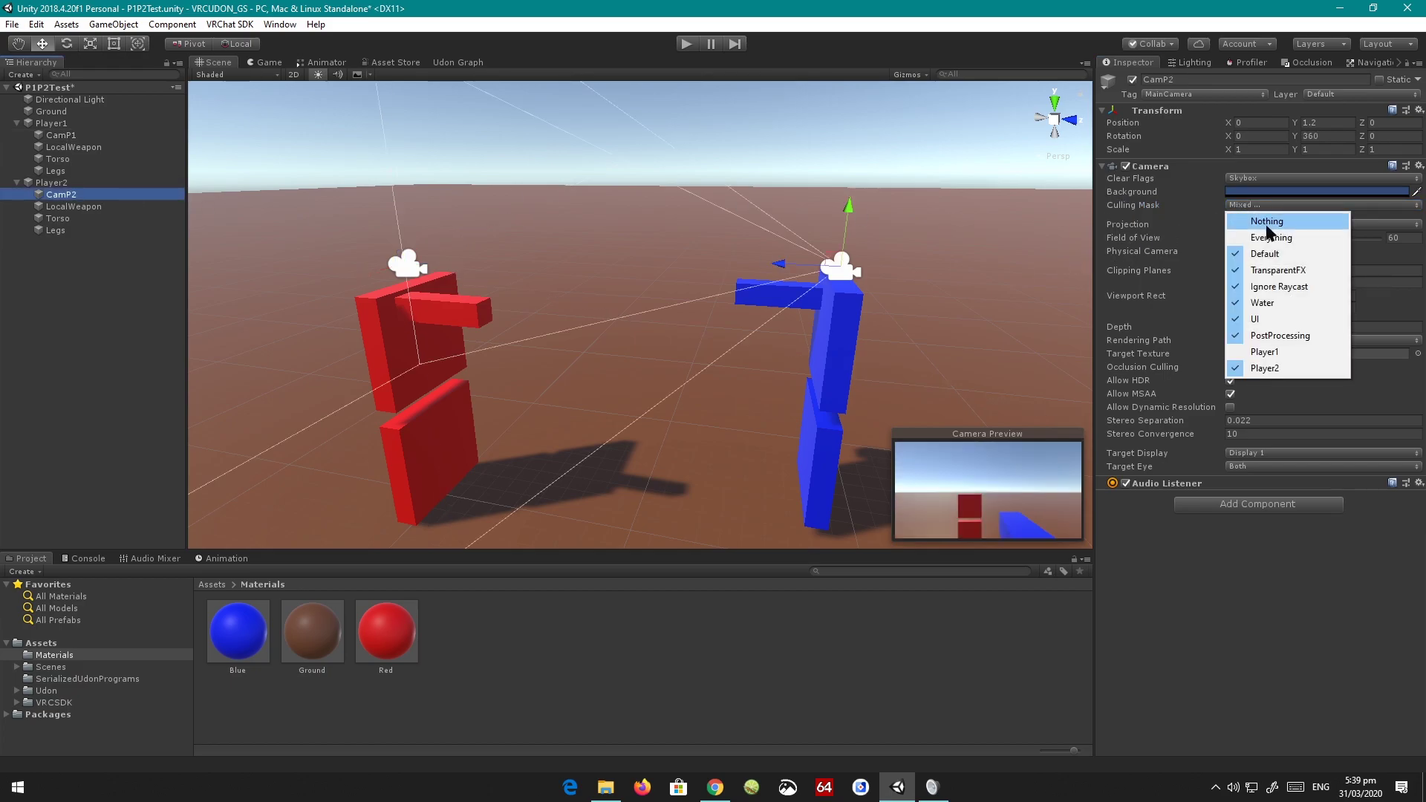
{"action": "left_click", "coordinate": [1268, 233]}
Exclude the Player2 layer from CamP1's culling mask and check the result in the Game view
{"action": "left_click", "coordinate": [150, 137]}
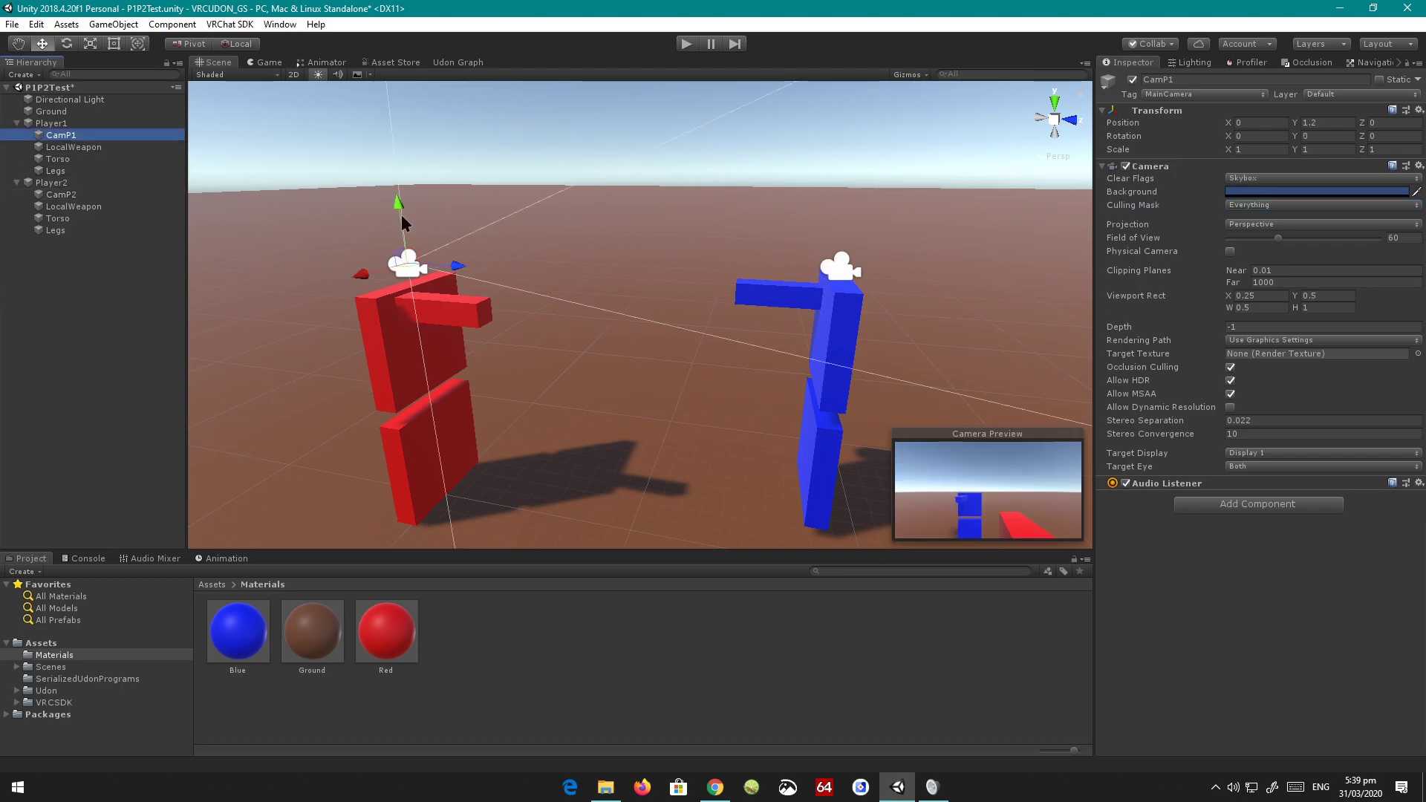
{"action": "left_click", "coordinate": [1184, 204]}
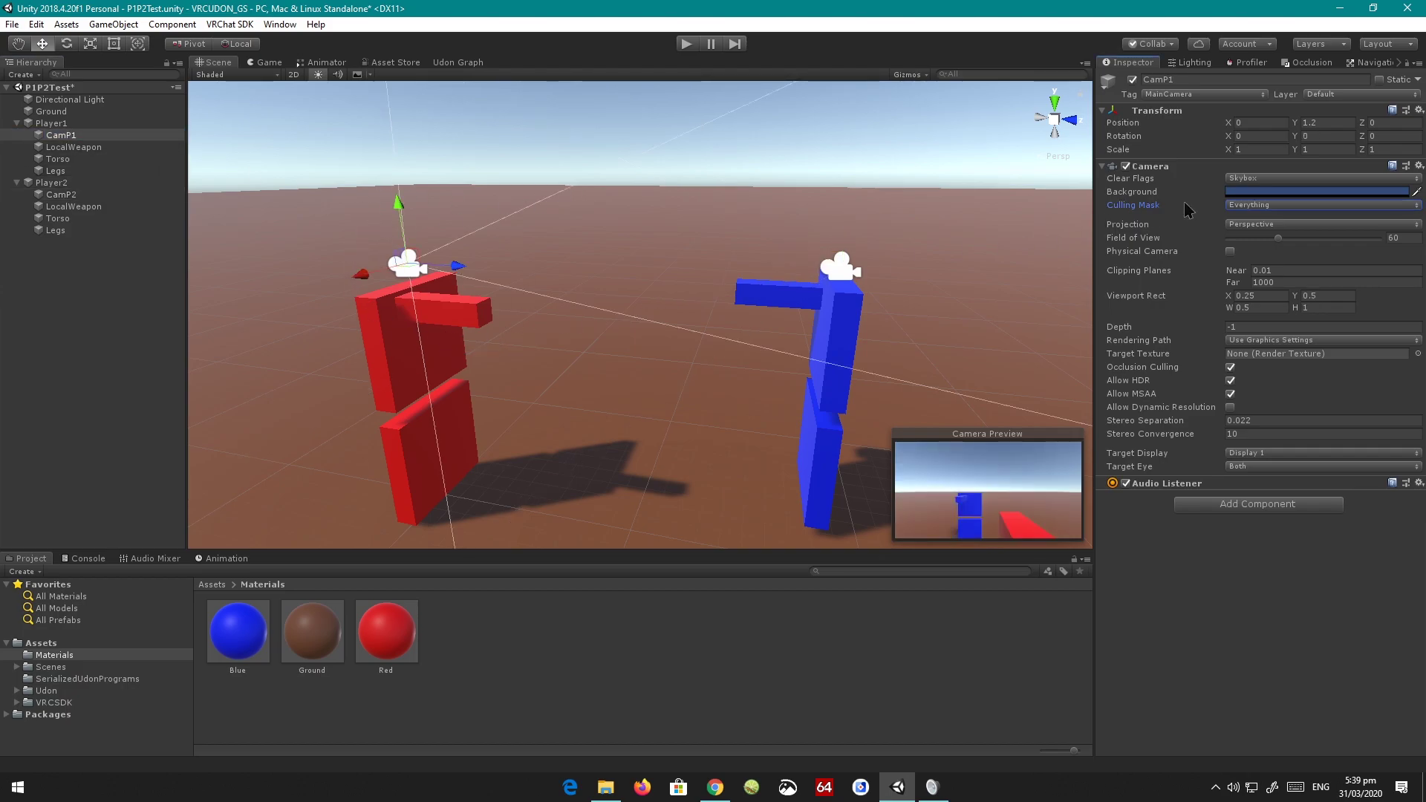
{"action": "left_click", "coordinate": [1245, 207]}
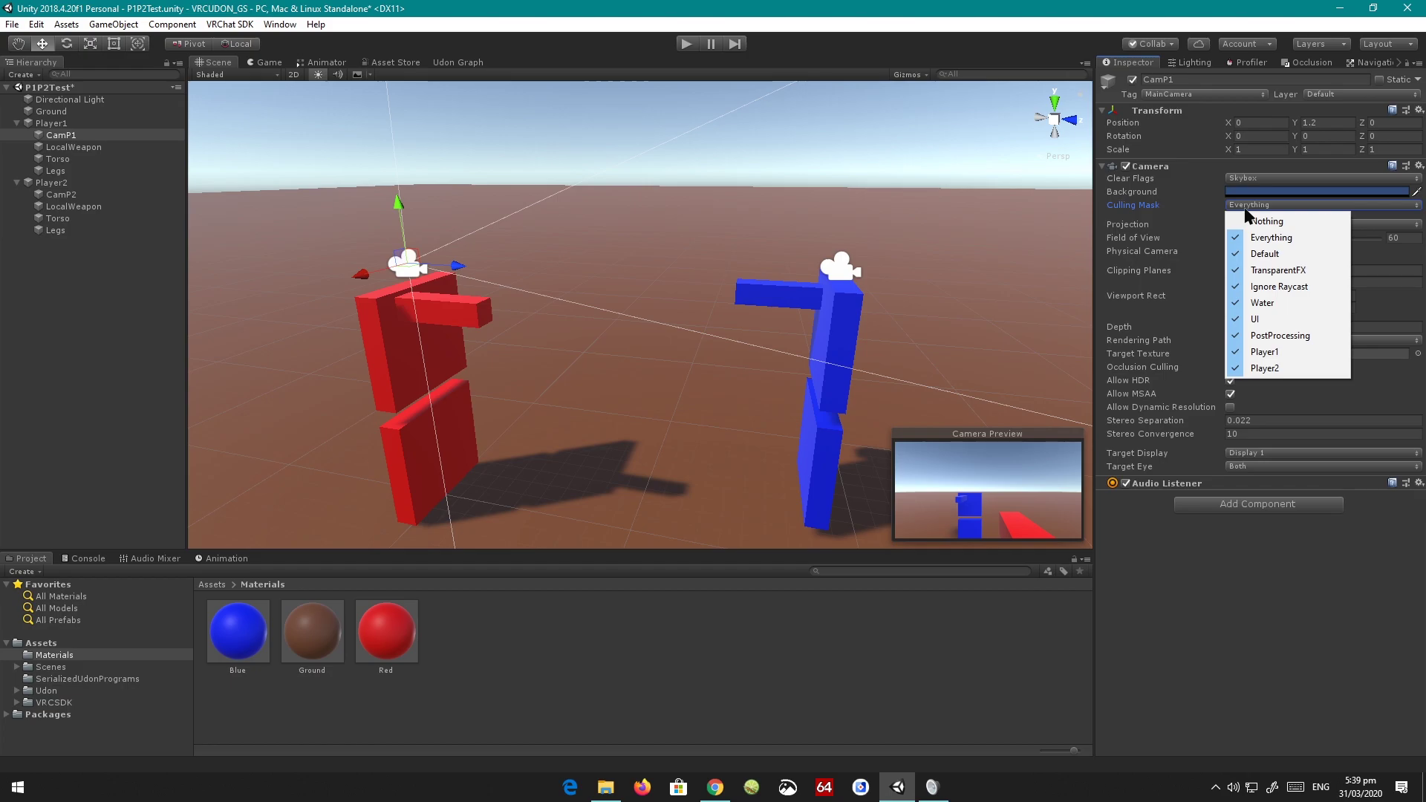
{"action": "left_click", "coordinate": [1289, 369]}
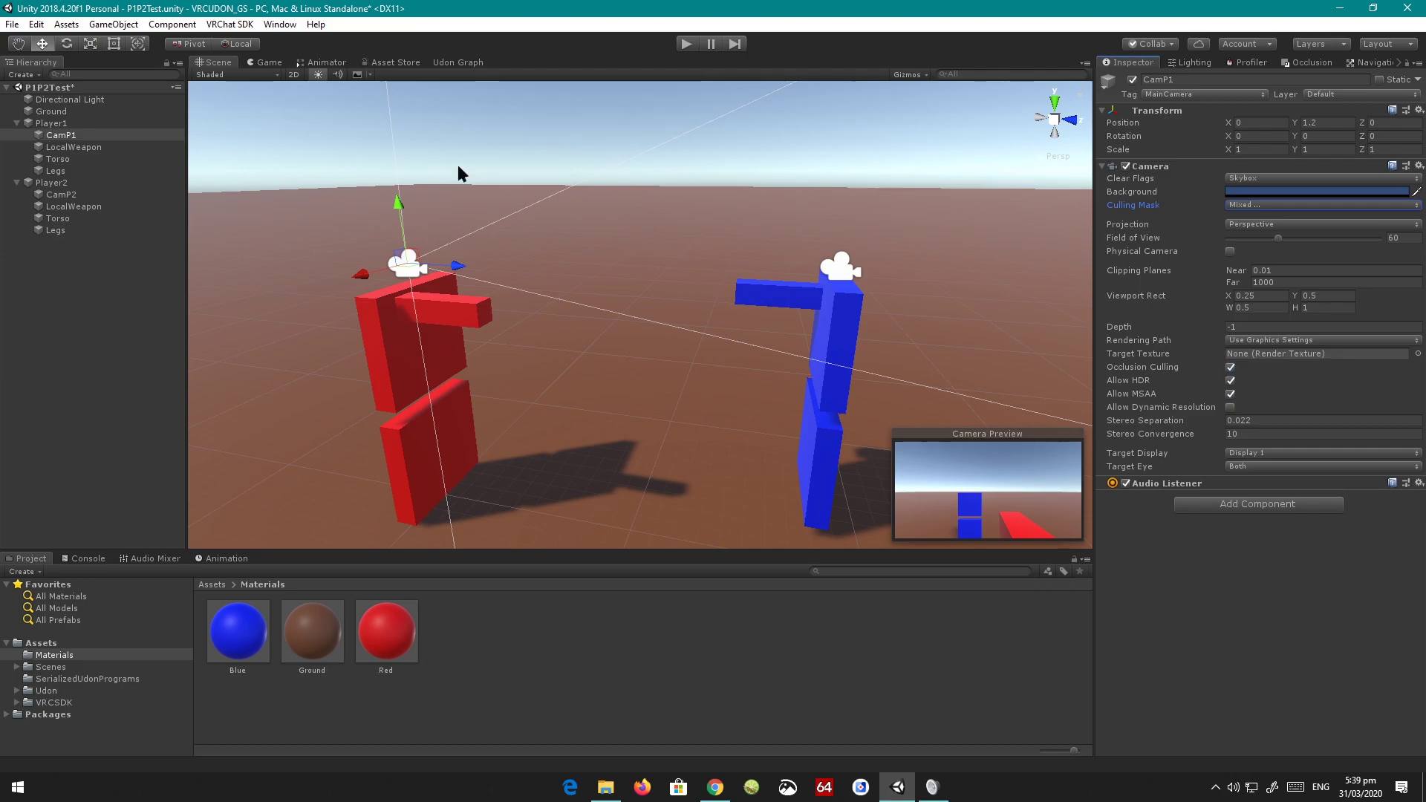
{"action": "left_click", "coordinate": [269, 62]}
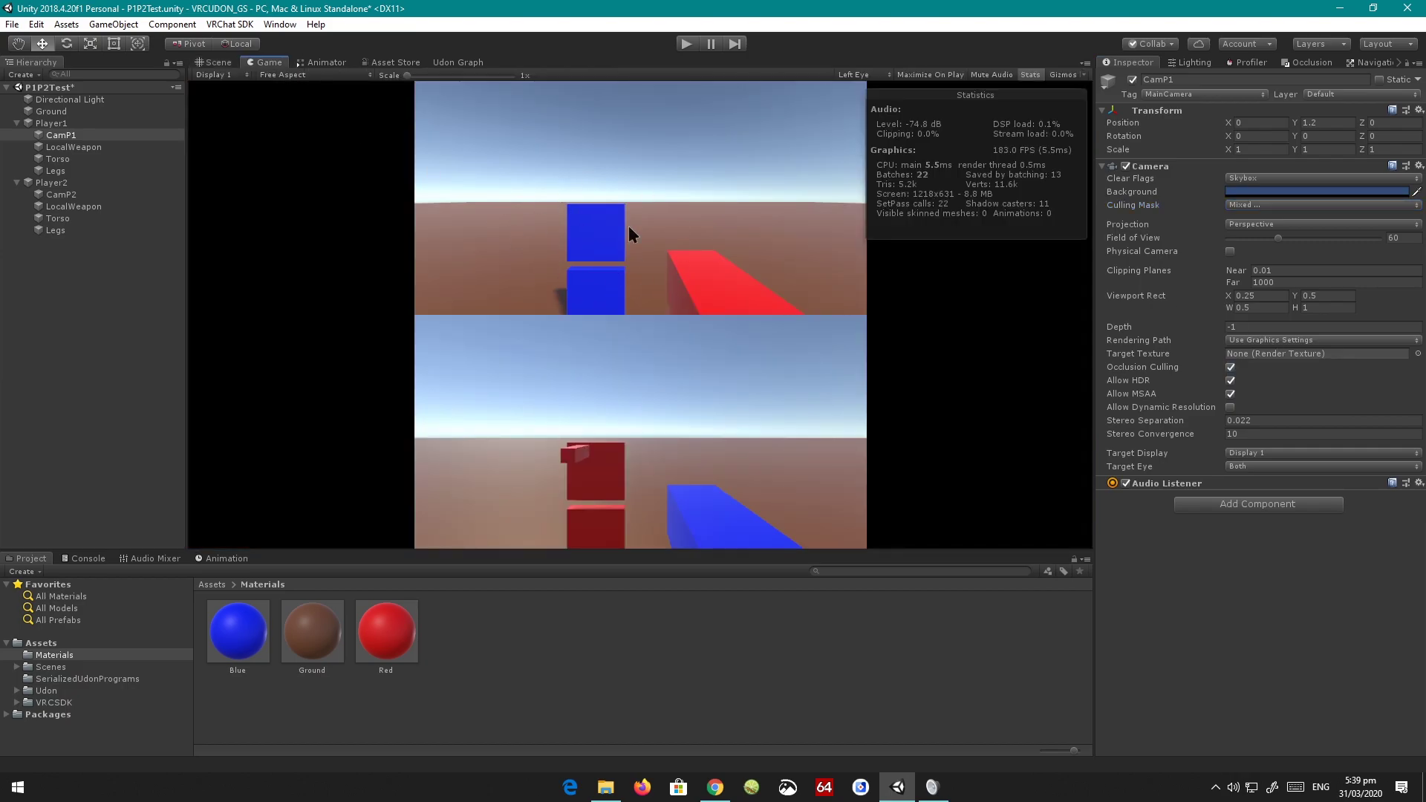
Set CamP1's culling mask back to Everything for comparison, and exclude the Player2 layer again
{"action": "left_click", "coordinate": [1248, 205]}
{"action": "left_click", "coordinate": [1256, 236]}
{"action": "left_click", "coordinate": [1263, 205]}
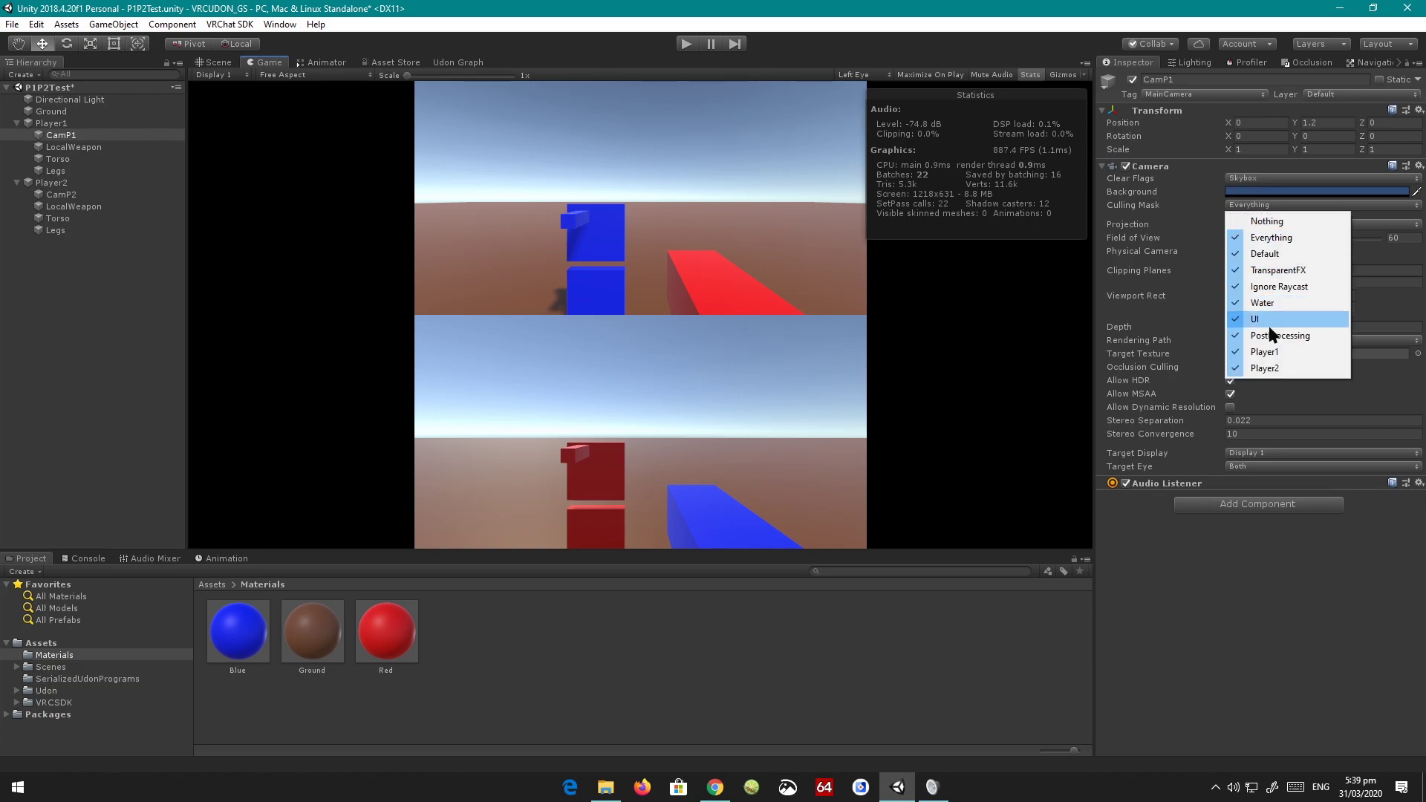
{"action": "left_click", "coordinate": [1287, 369]}
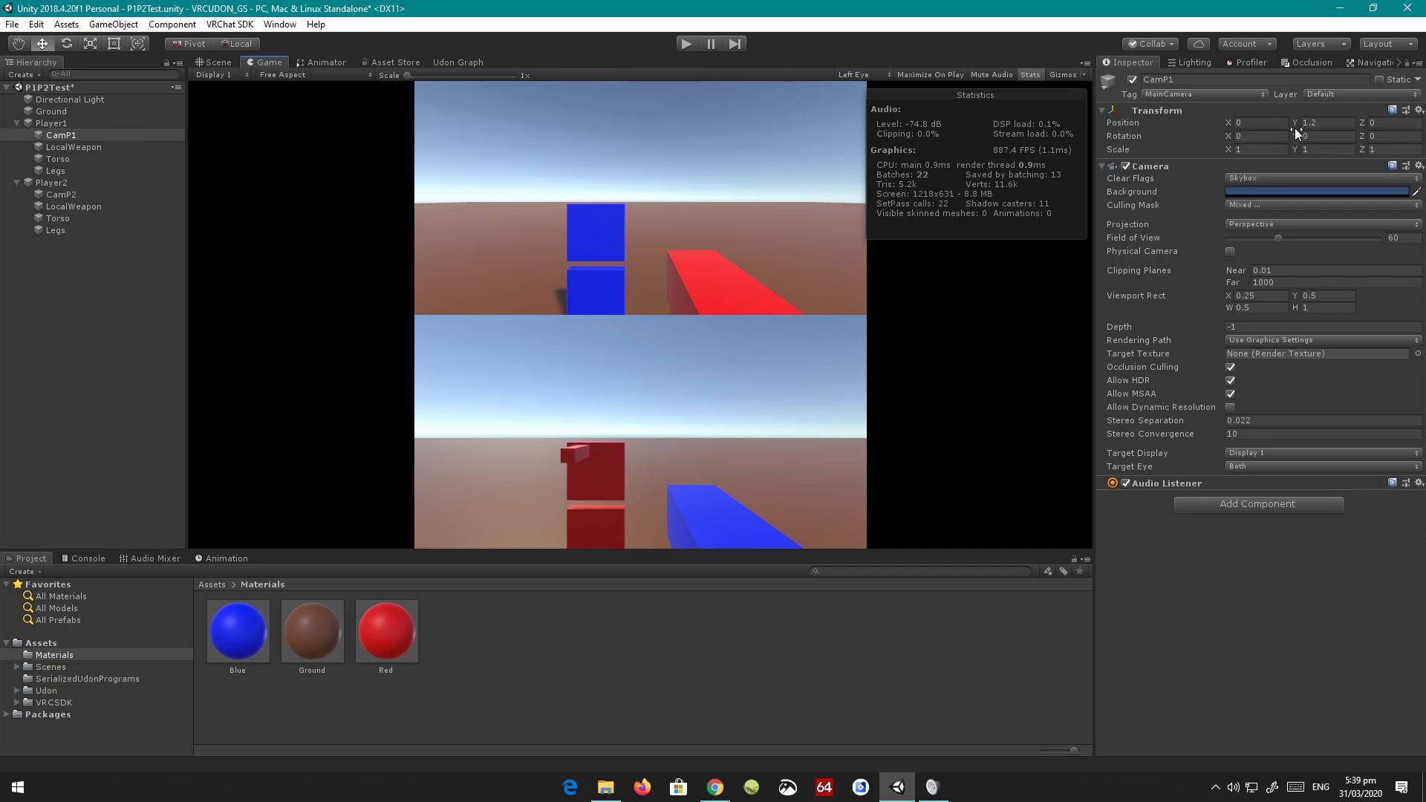
Tilt CamP1 to an X rotation of 63.84 and compare its view with culling mask Everything and with Player2 excluded
{"action": "left_click_drag", "start_coordinate": [1230, 136], "coordinate": [1385, 217]}
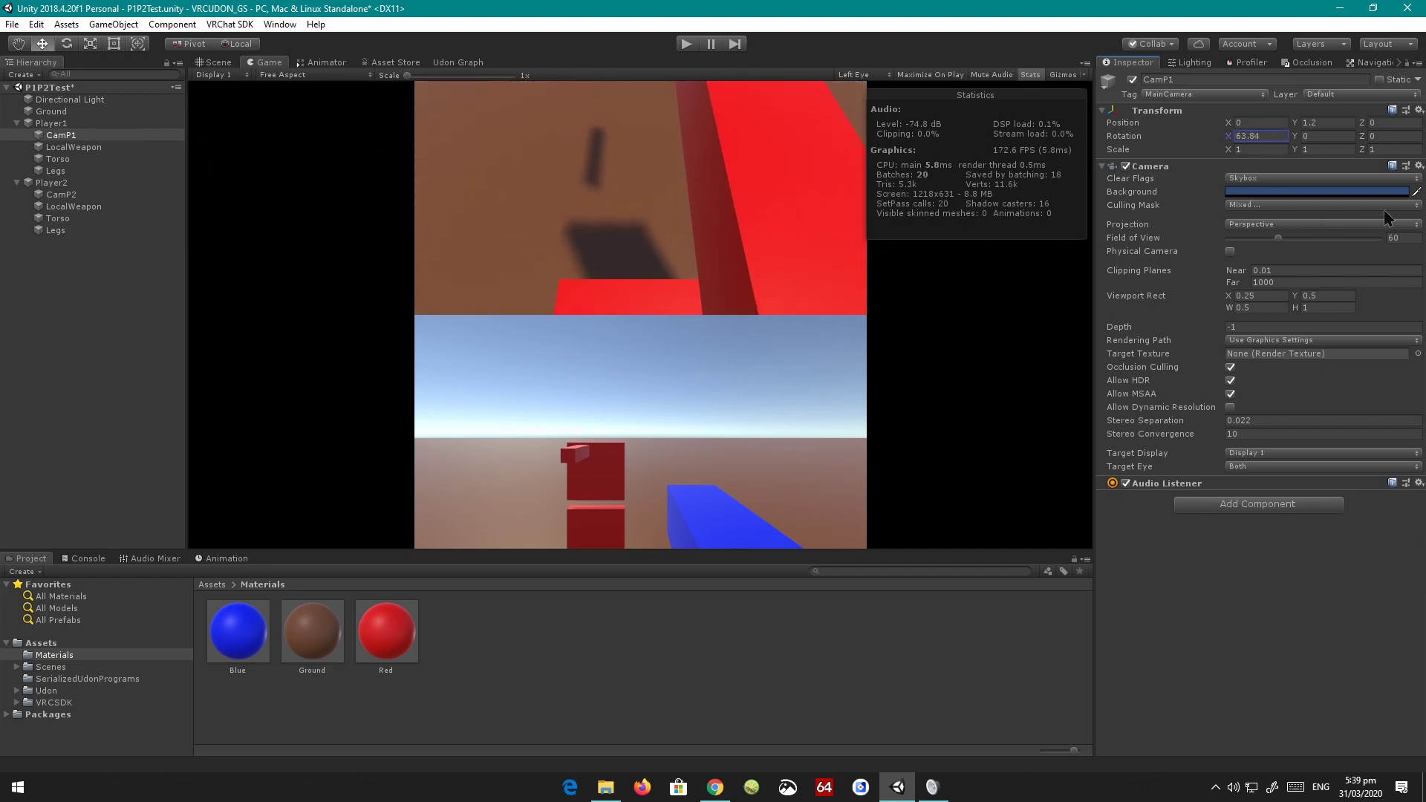
{"action": "left_click", "coordinate": [1284, 206]}
{"action": "left_click", "coordinate": [1263, 230]}
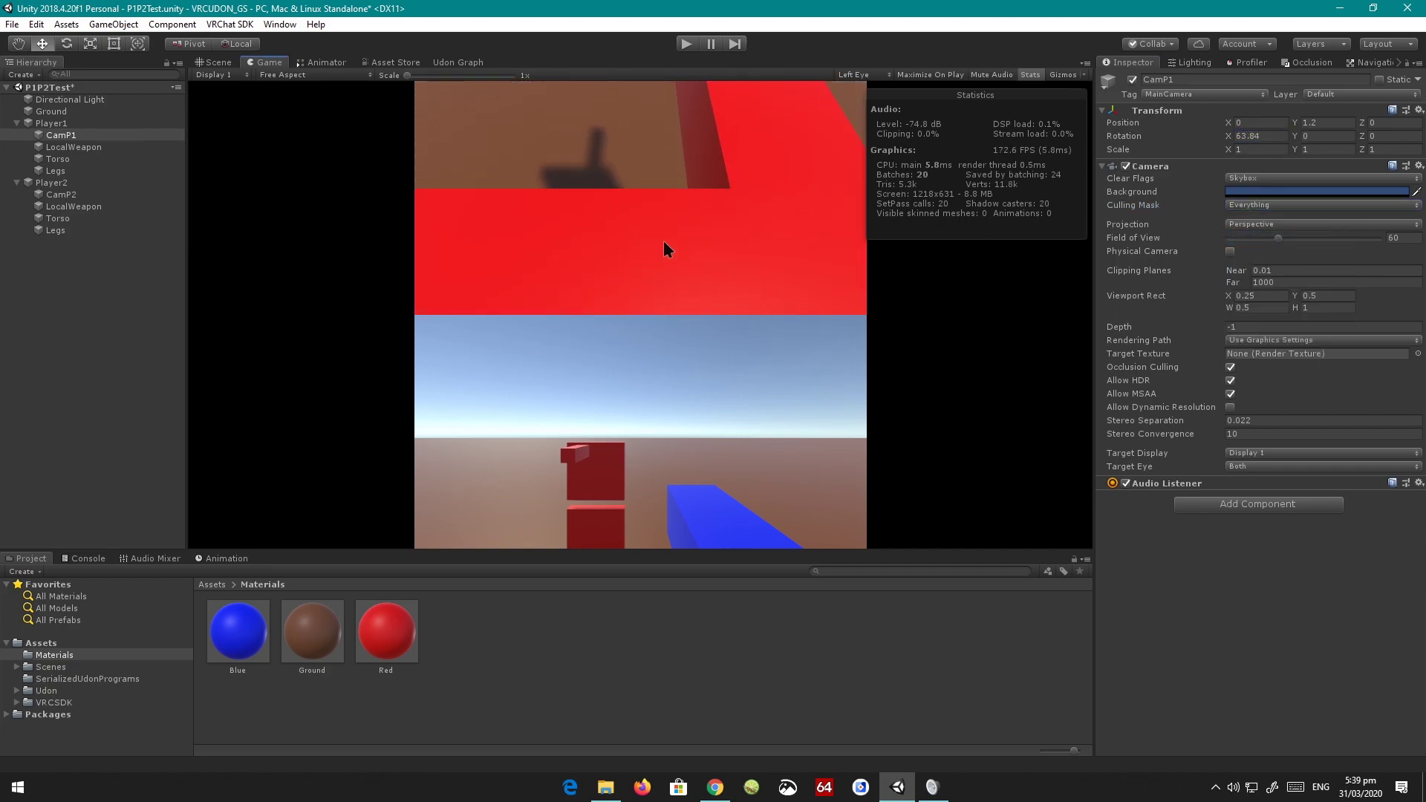
{"action": "left_click", "coordinate": [1263, 206]}
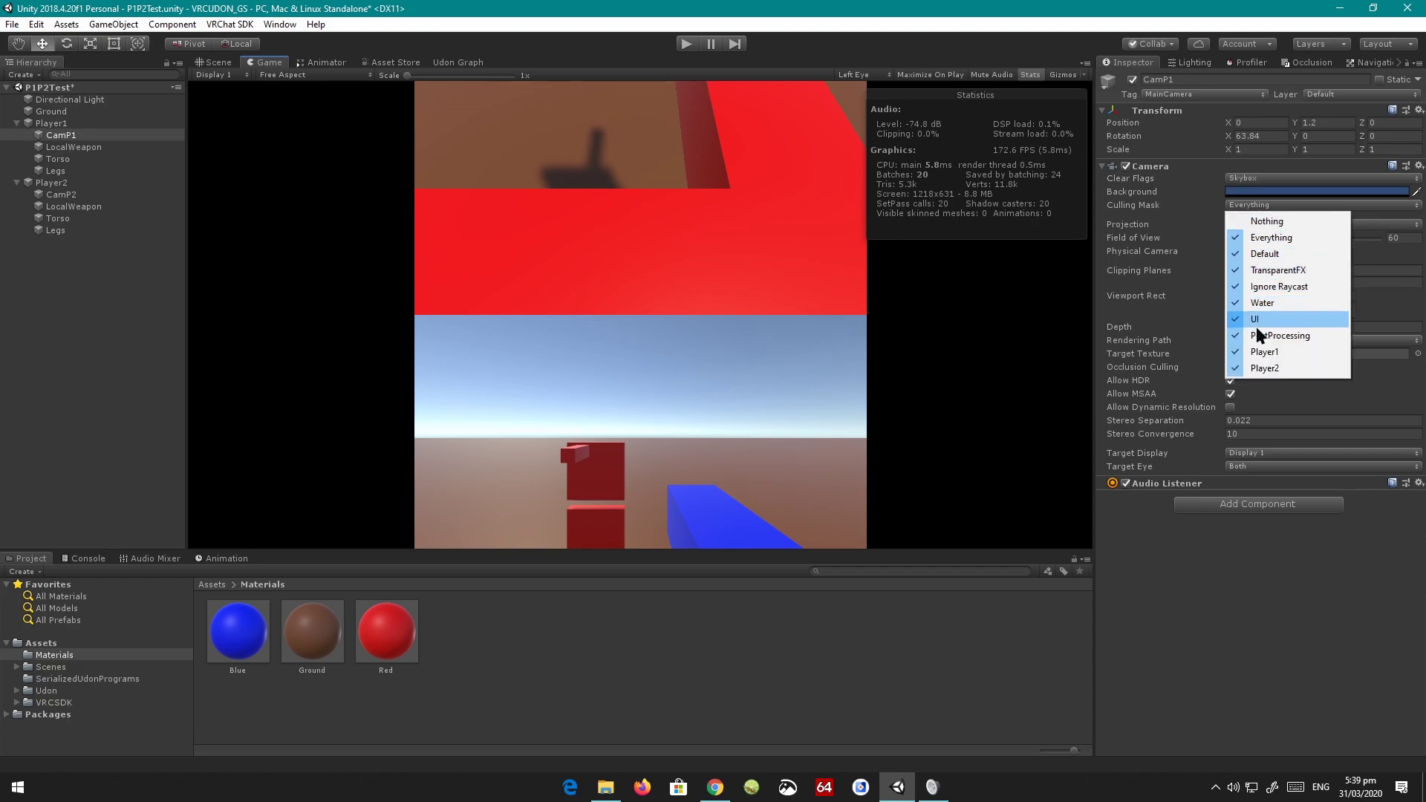
{"action": "left_click", "coordinate": [1263, 369]}
Reset CamP1's X rotation to 0
{"action": "left_click", "coordinate": [1263, 136]}
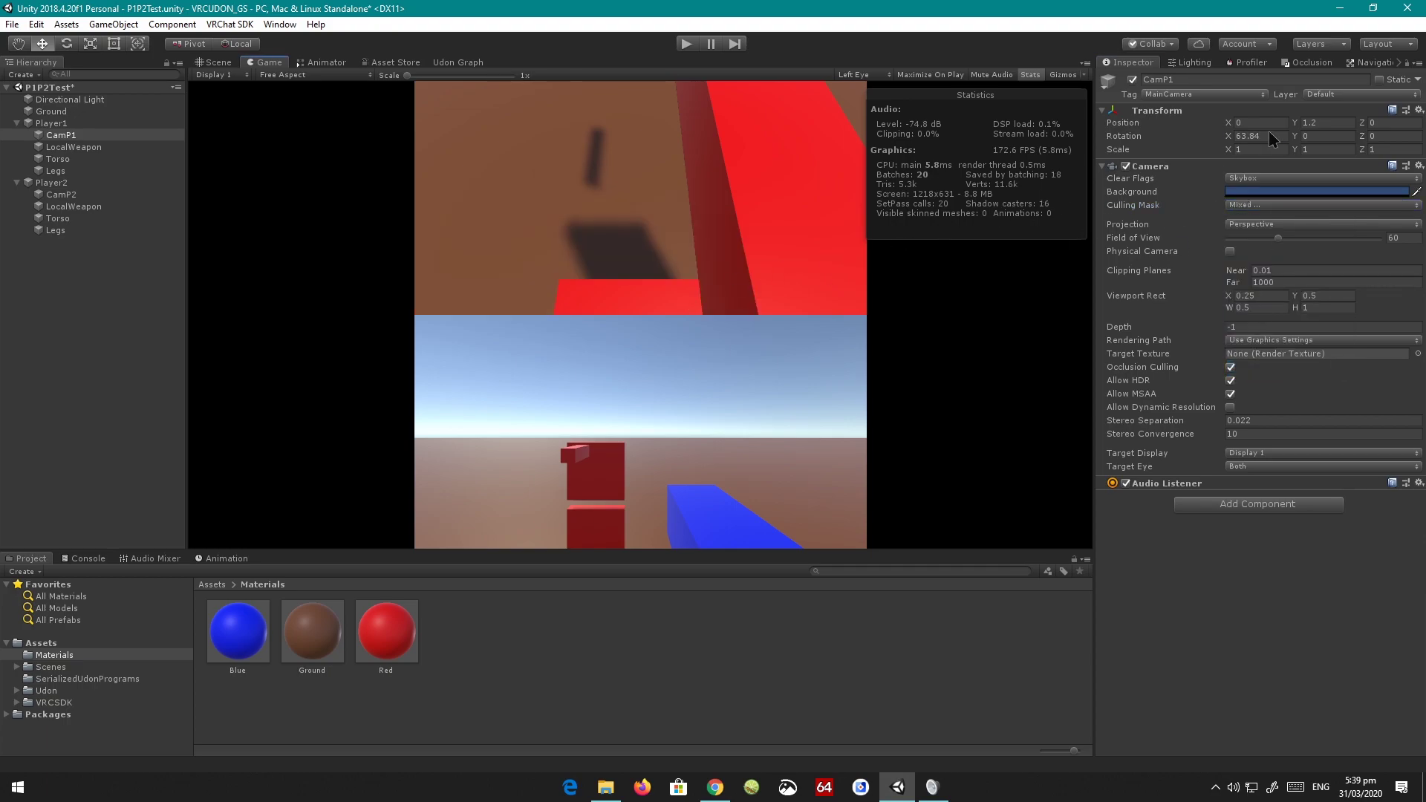
{"action": "type", "text": "0"}
{"action": "left_click", "coordinate": [697, 281]}
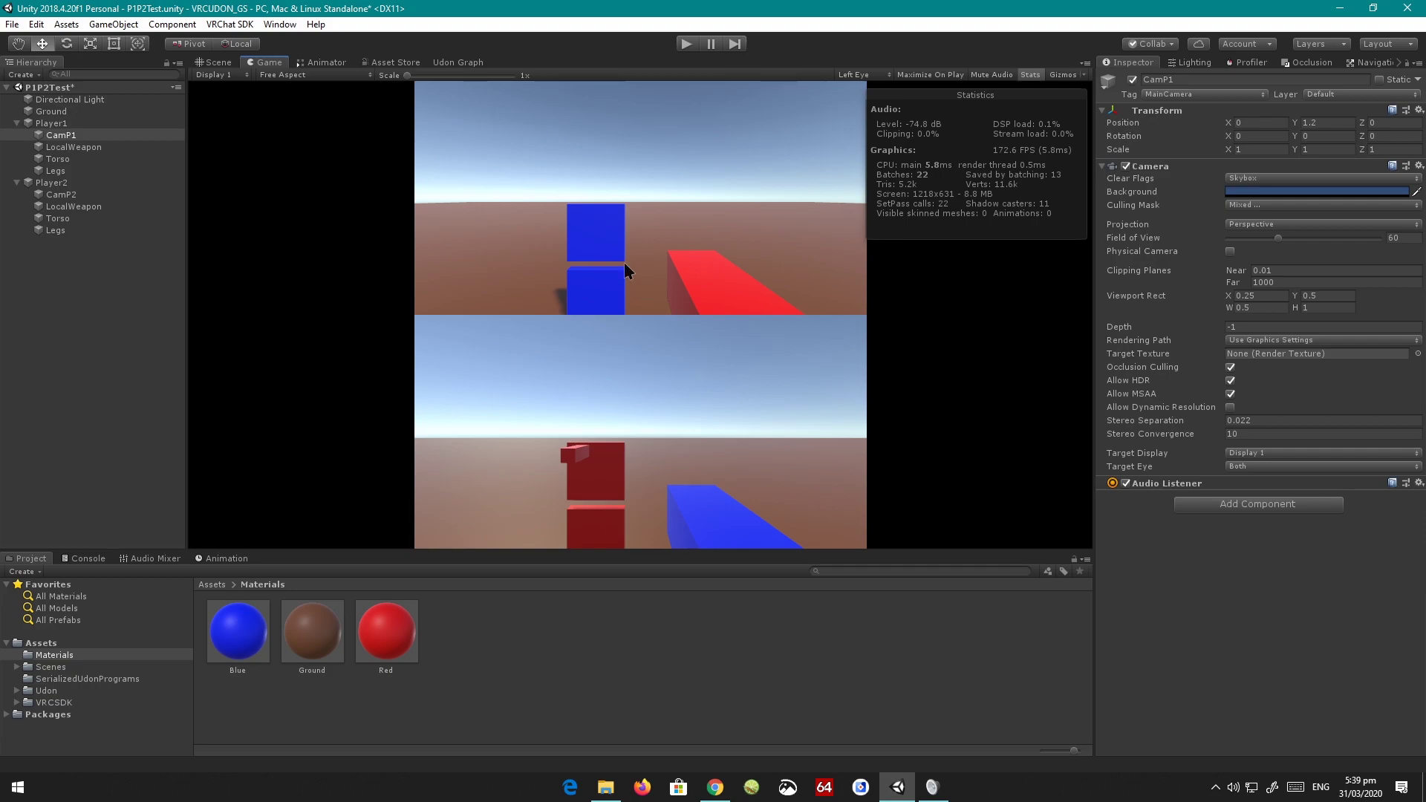
Exclude the Player1 layer from CamP2's culling mask and check both player views in the Game view
{"action": "left_click", "coordinate": [213, 62]}
{"action": "key", "text": "w"}
{"action": "left_click", "coordinate": [61, 194]}
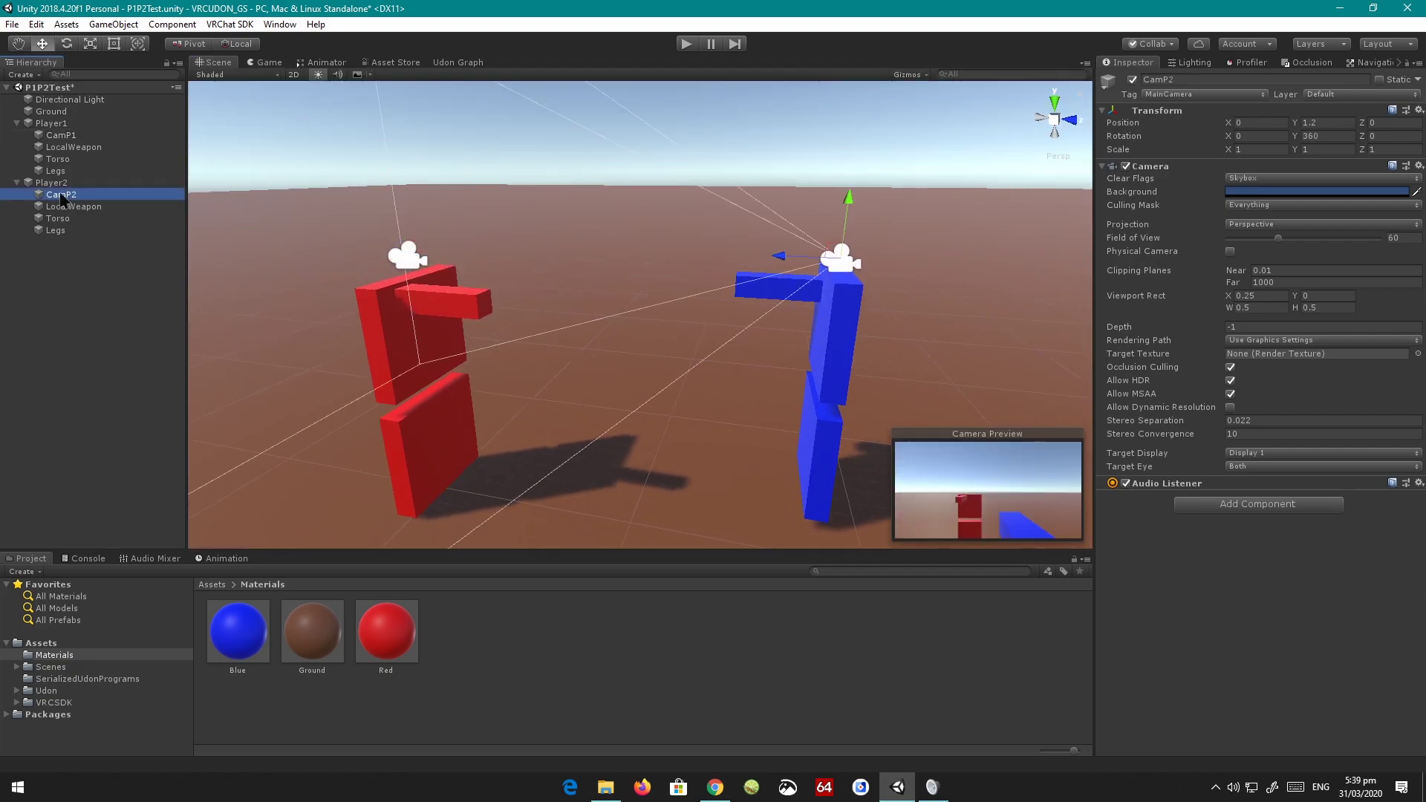
{"action": "left_click", "coordinate": [1234, 206]}
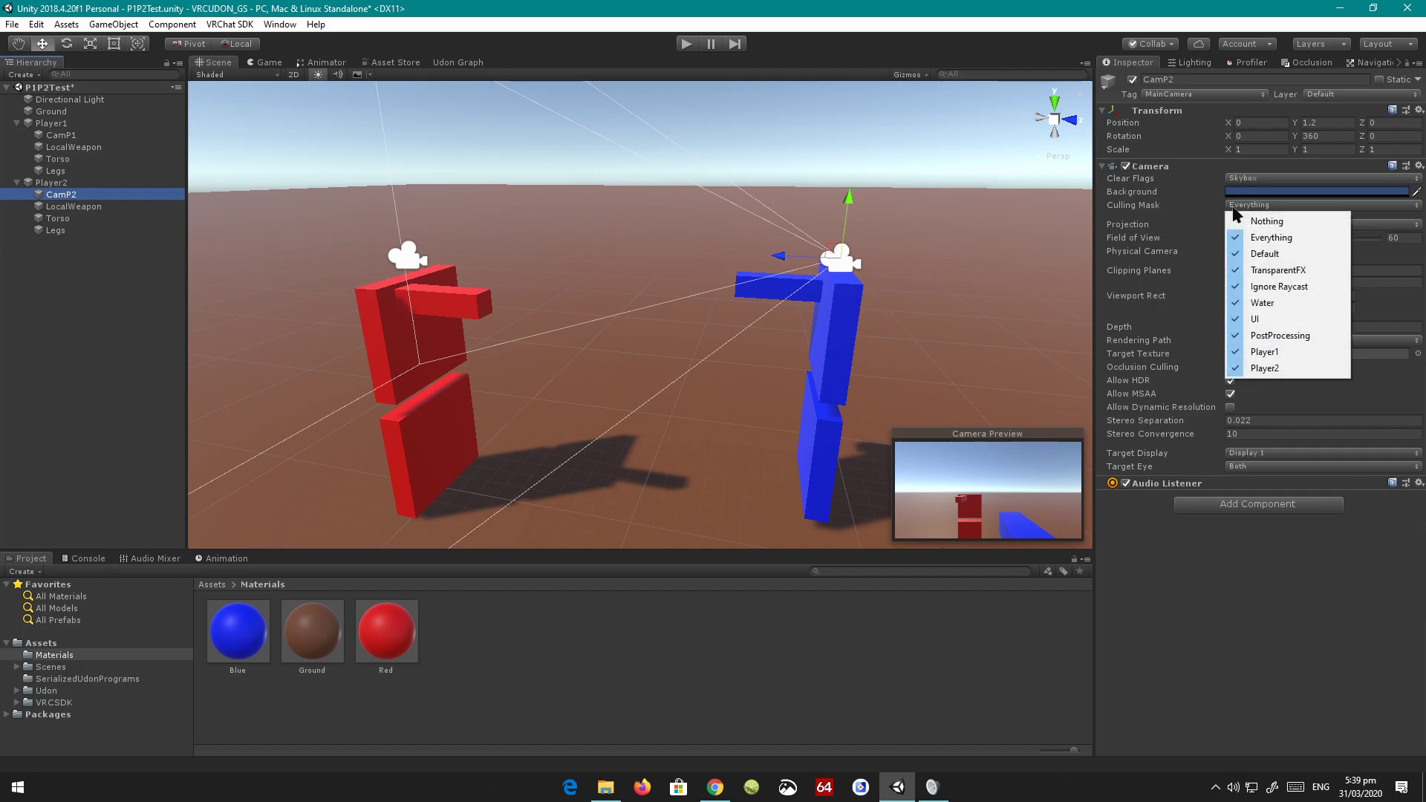
{"action": "left_click", "coordinate": [1285, 353]}
{"action": "left_click", "coordinate": [1234, 205]}
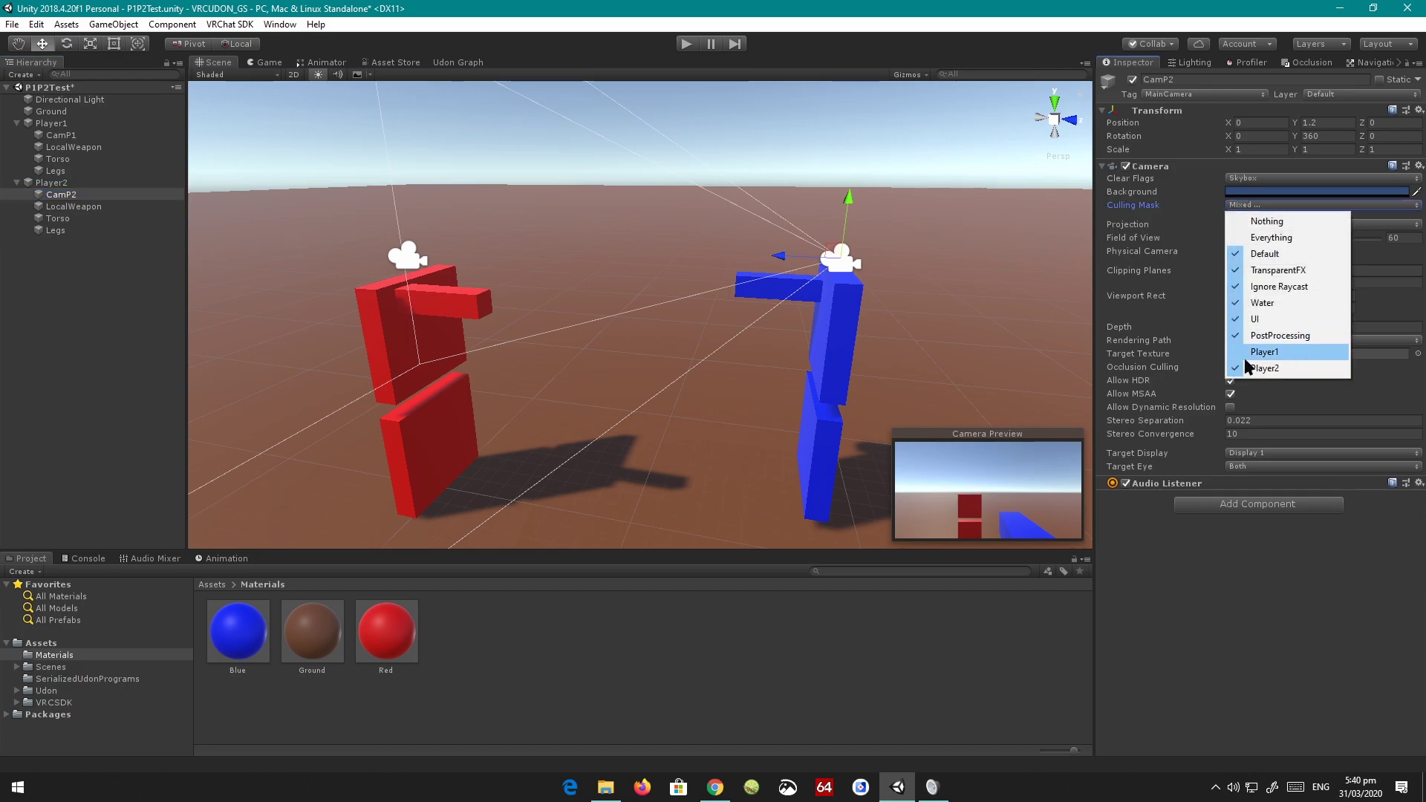
{"action": "left_click", "coordinate": [1182, 327]}
{"action": "left_click", "coordinate": [274, 65]}
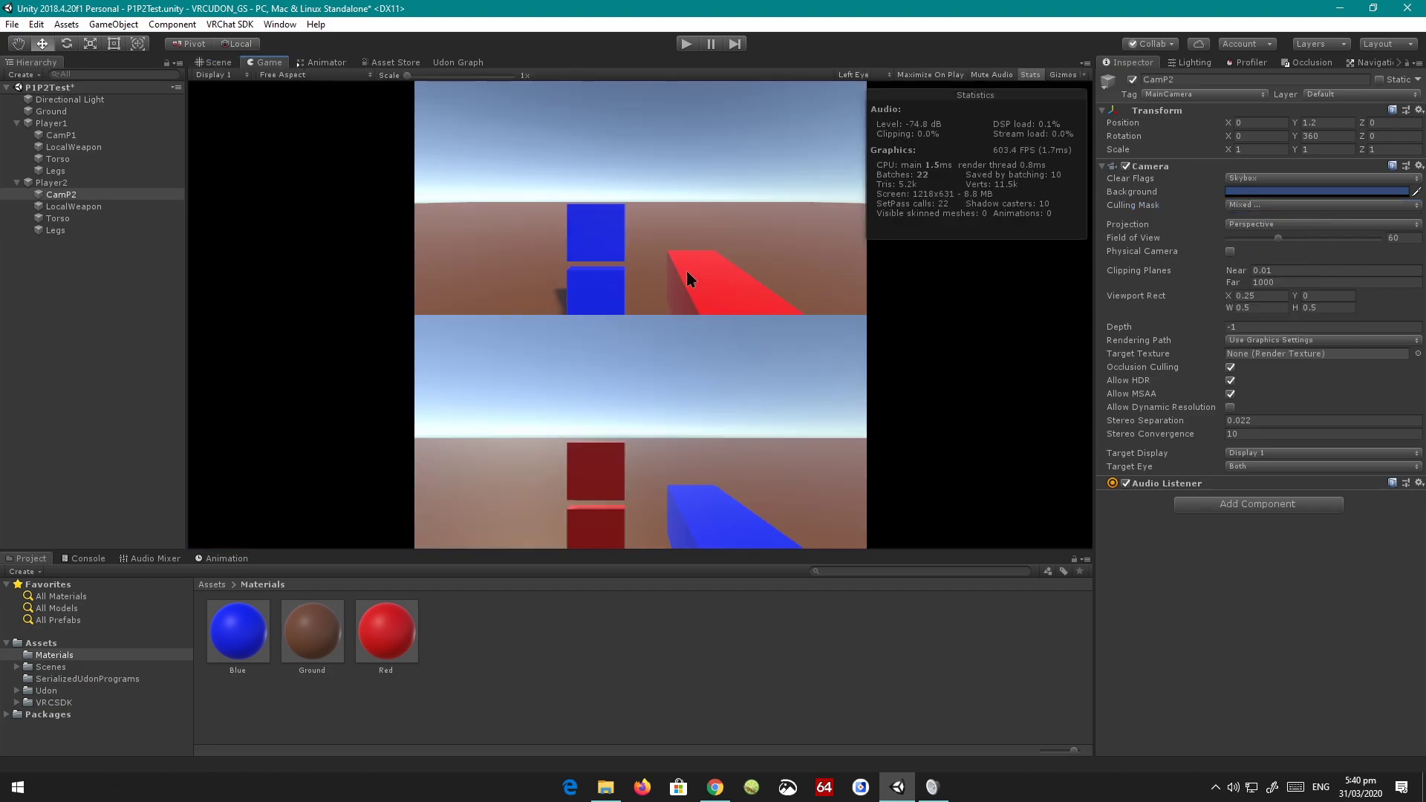